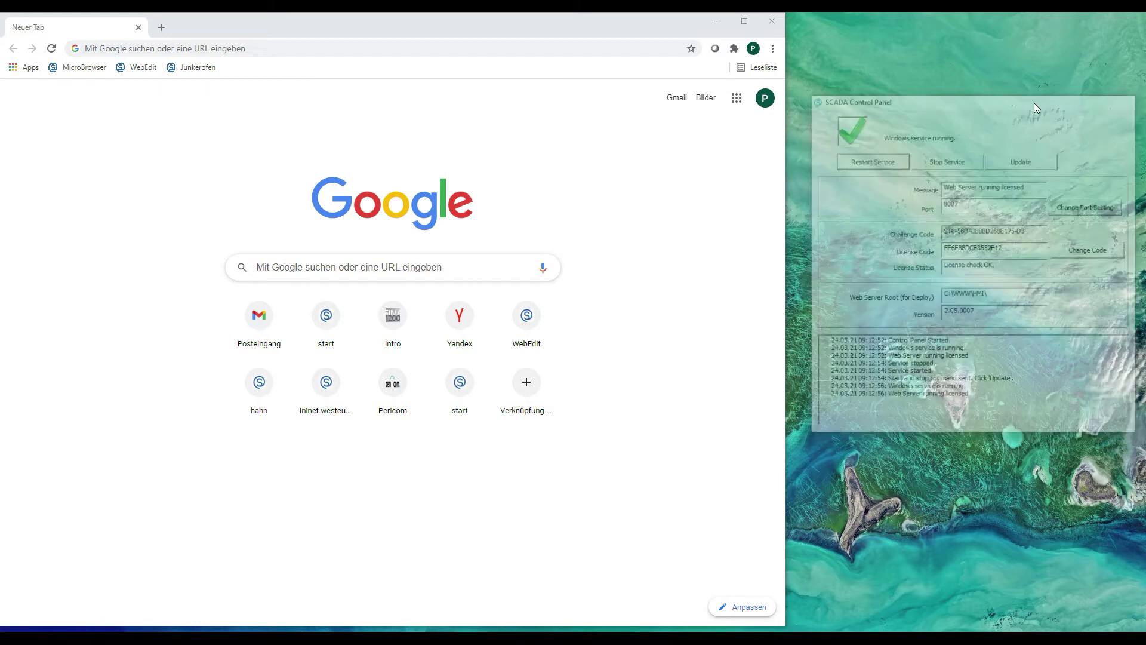
click(341, 48)
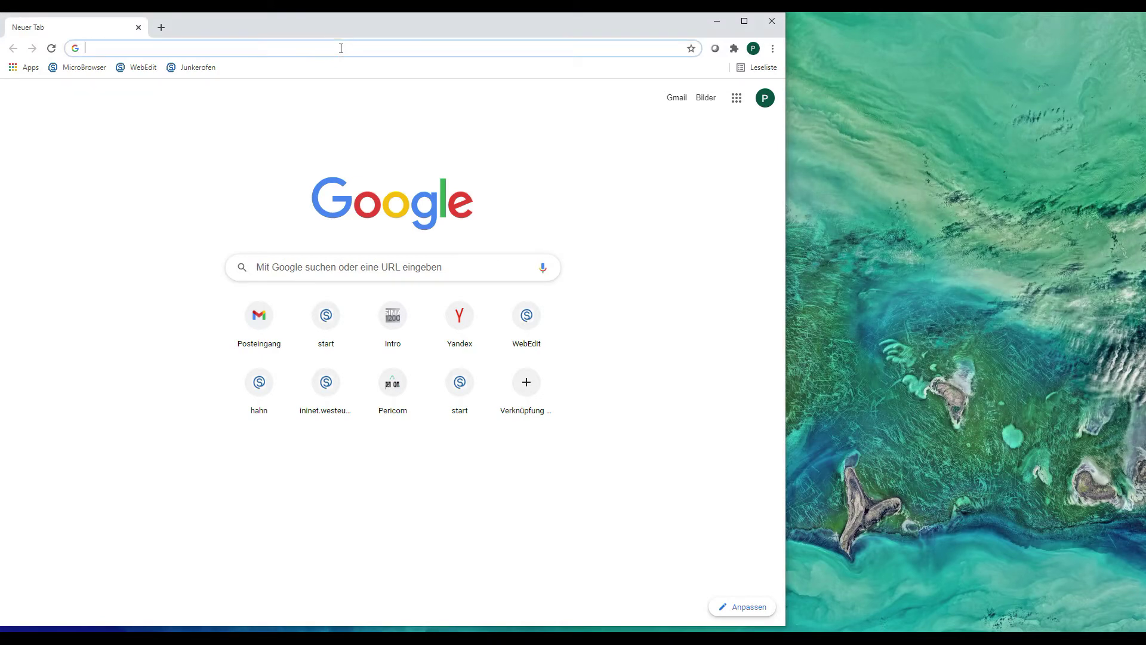
text(http://localhost:8087/scdefault/webeditor/WebEdit.html)
key(Return)
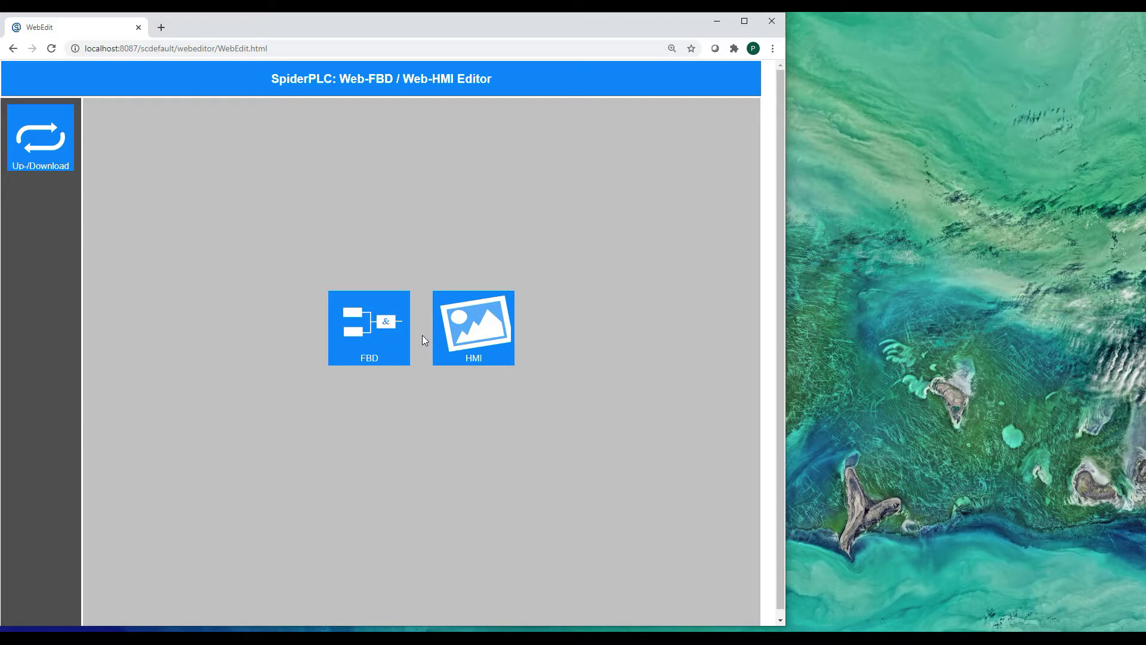
click(372, 327)
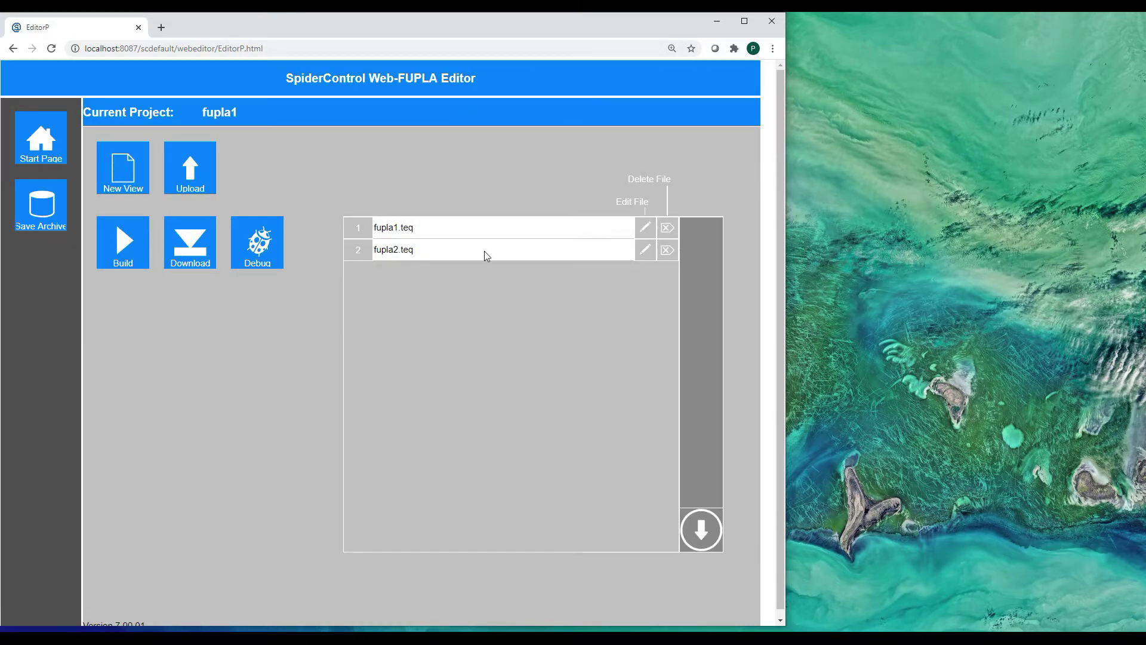
- Debug fupla1, switch the counter's R3 input off and trigger the R10 and R11 touch buttons, closing the debugger at the end
click(257, 250)
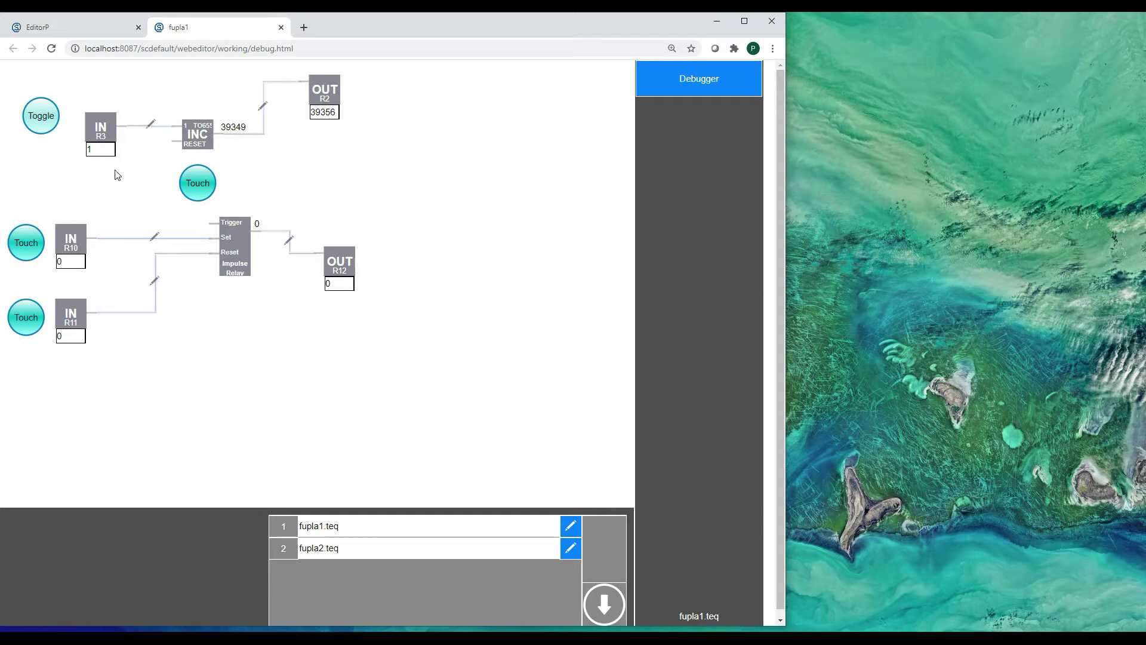
click(42, 120)
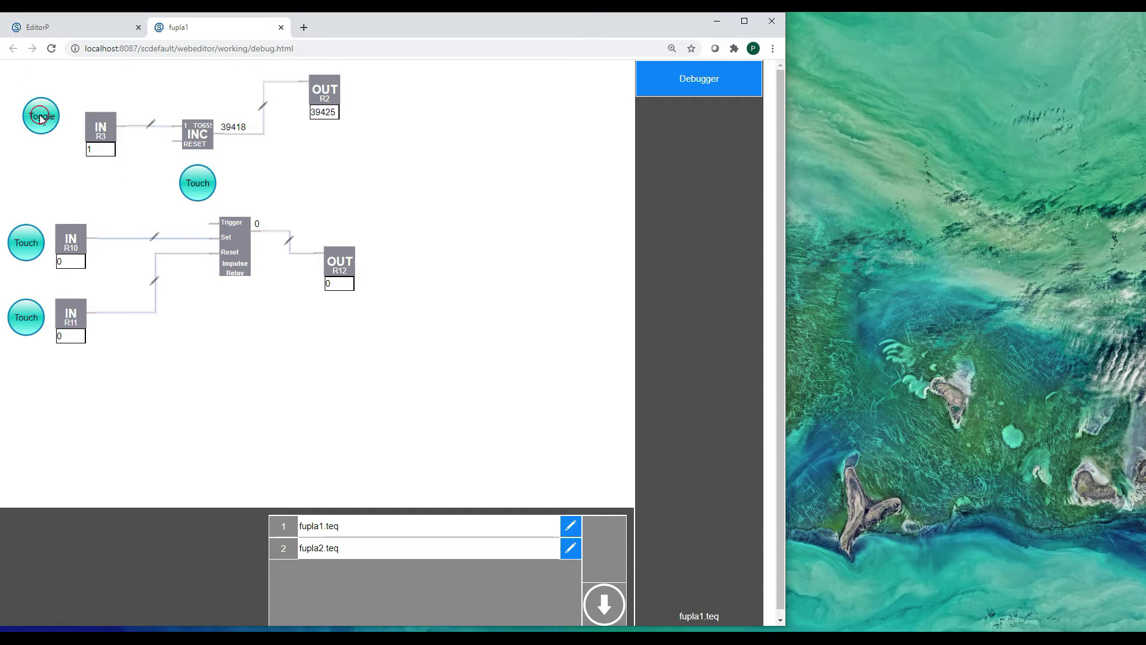
click(41, 119)
click(33, 240)
click(35, 317)
click(281, 28)
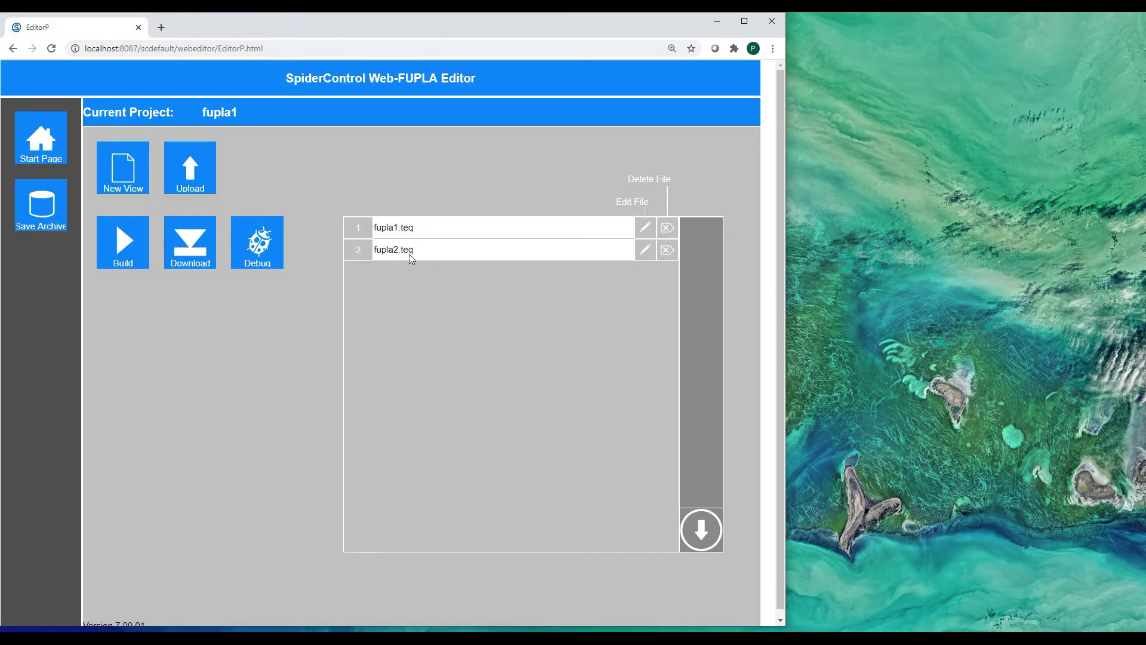
- Open fupla2.teq for editing and look through the Standard, Word Op. 1, Word Op. 2, Timer/Cnt. and Visu block categories
click(645, 251)
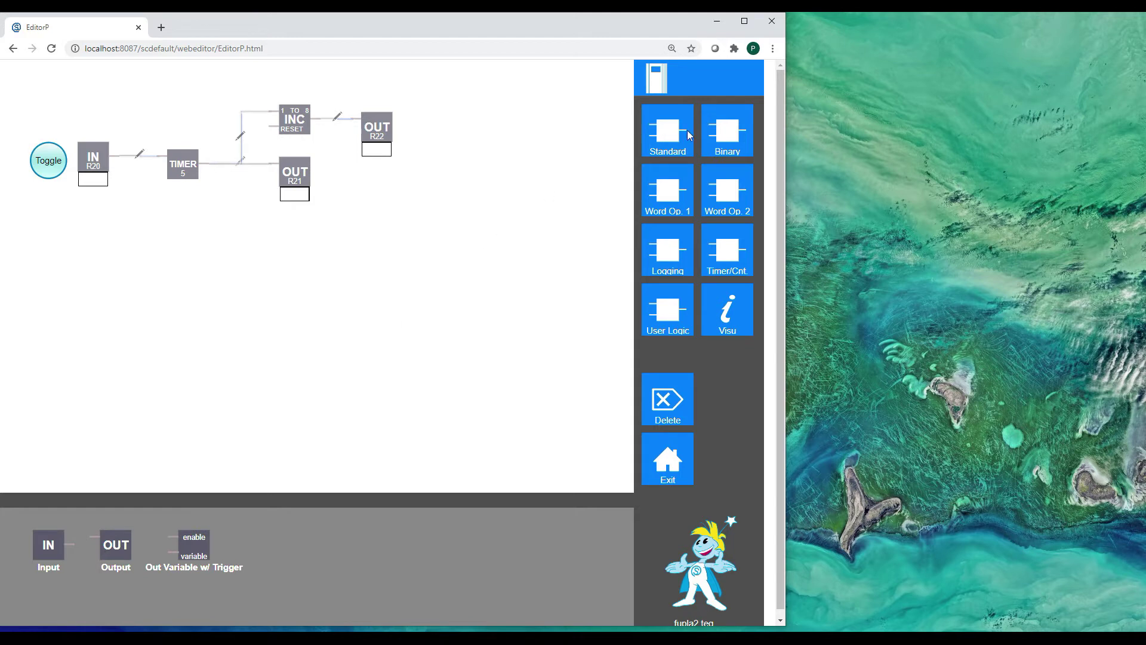
click(665, 136)
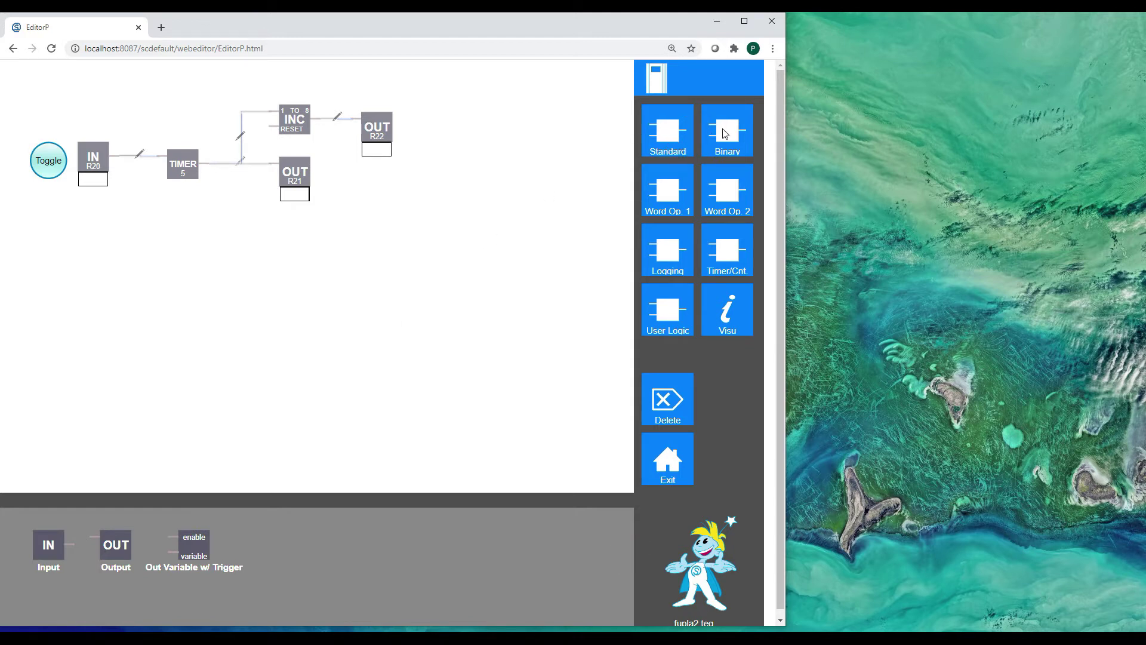
click(670, 194)
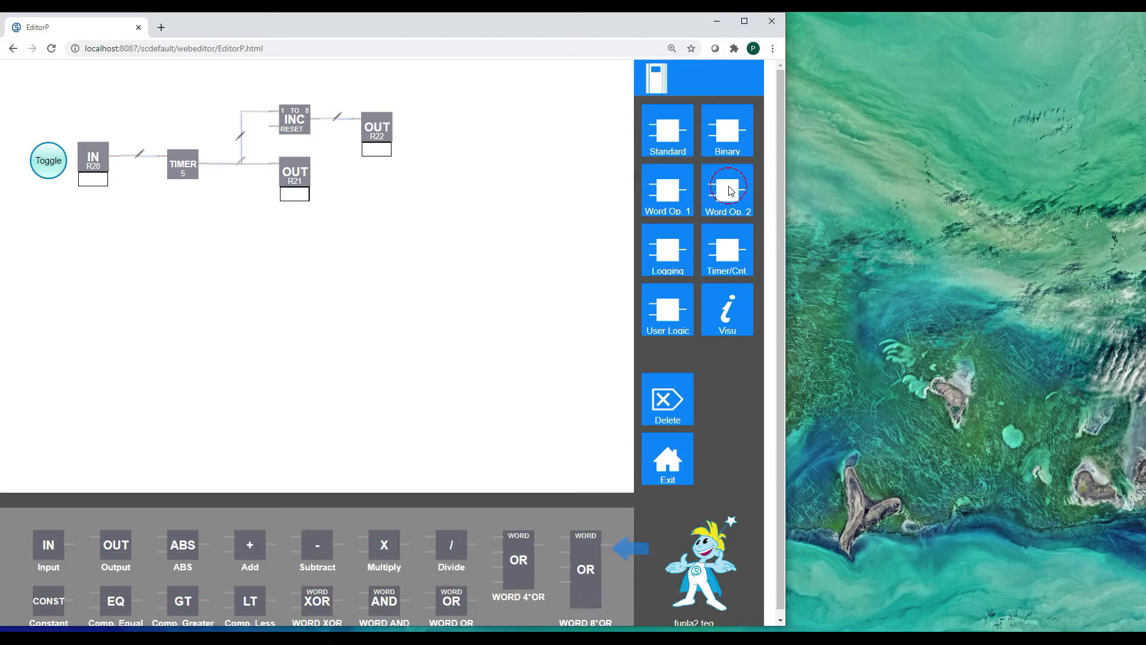
click(729, 192)
click(735, 255)
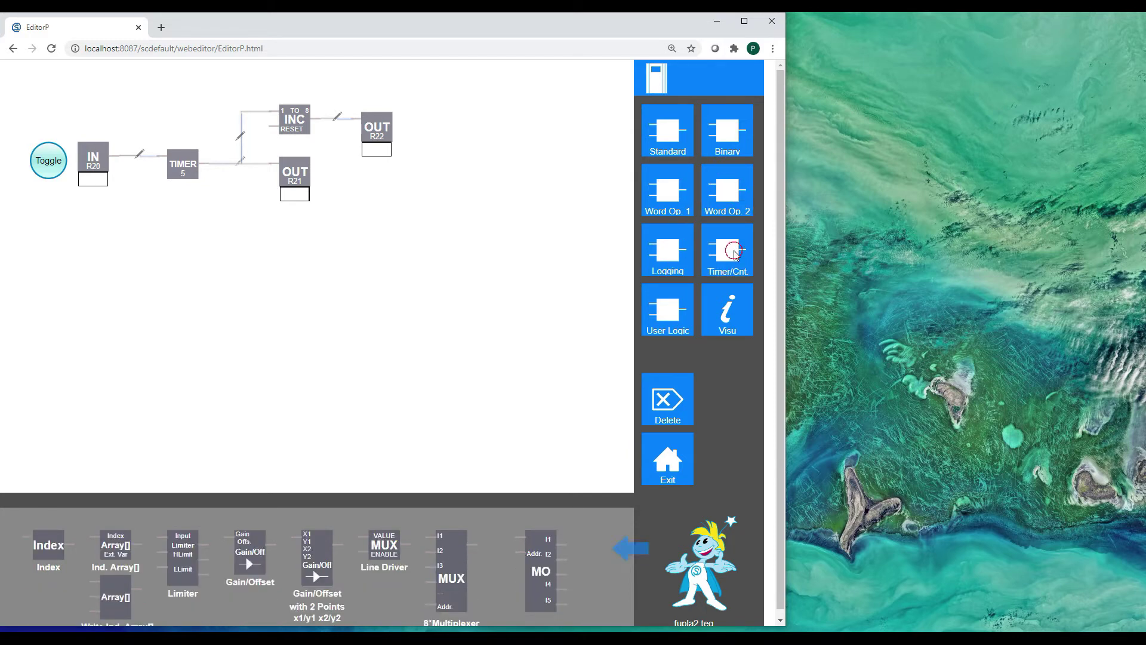
click(726, 315)
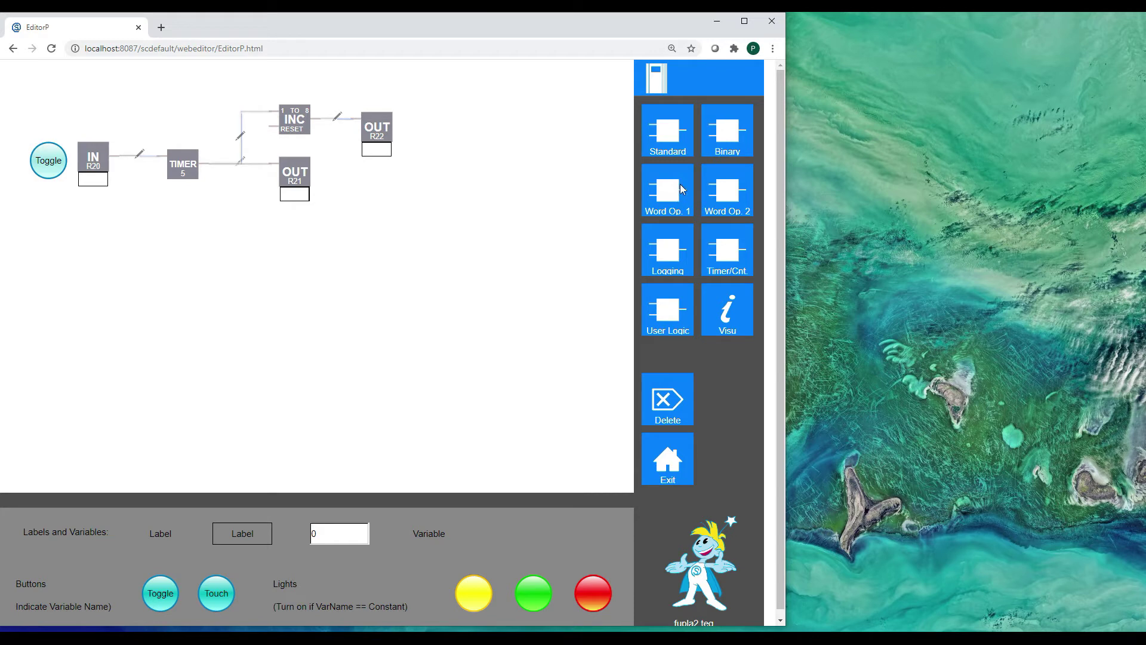
- Place two Input blocks, one above the other, and an Output block beside them in the empty area below the timer network
click(660, 134)
drag(47, 547, 71, 300)
click(58, 95)
drag(53, 93, 55, 391)
drag(116, 545, 234, 344)
- Add a Multiply block from Word Op. 1 and position it between the two new inputs and the new output
click(681, 203)
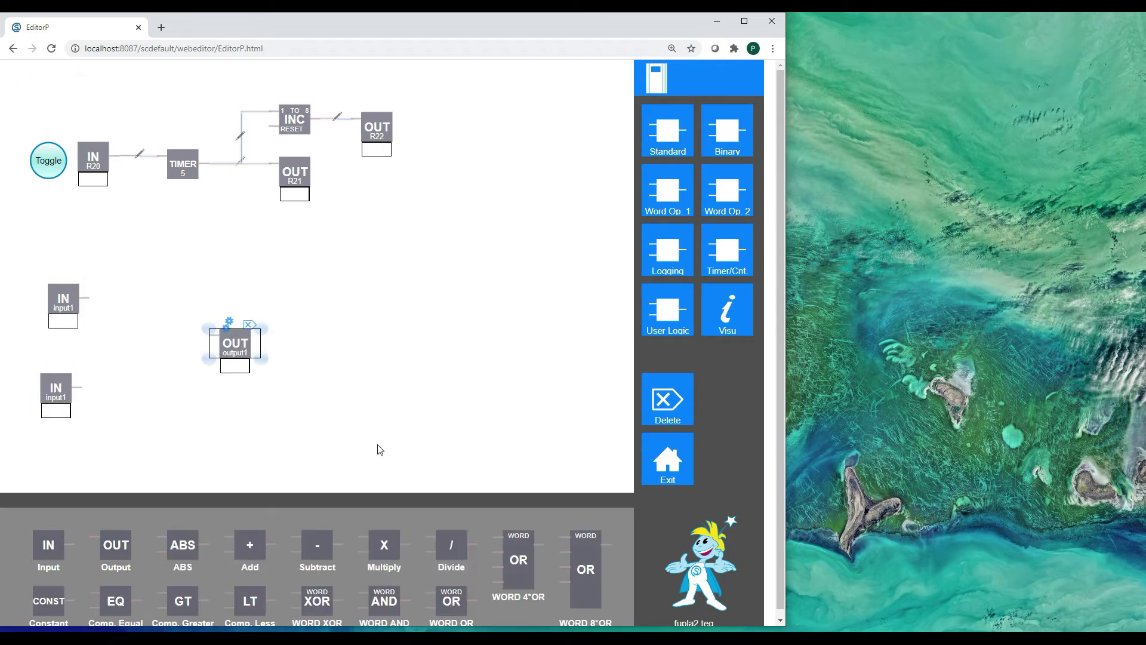
drag(384, 544, 93, 105)
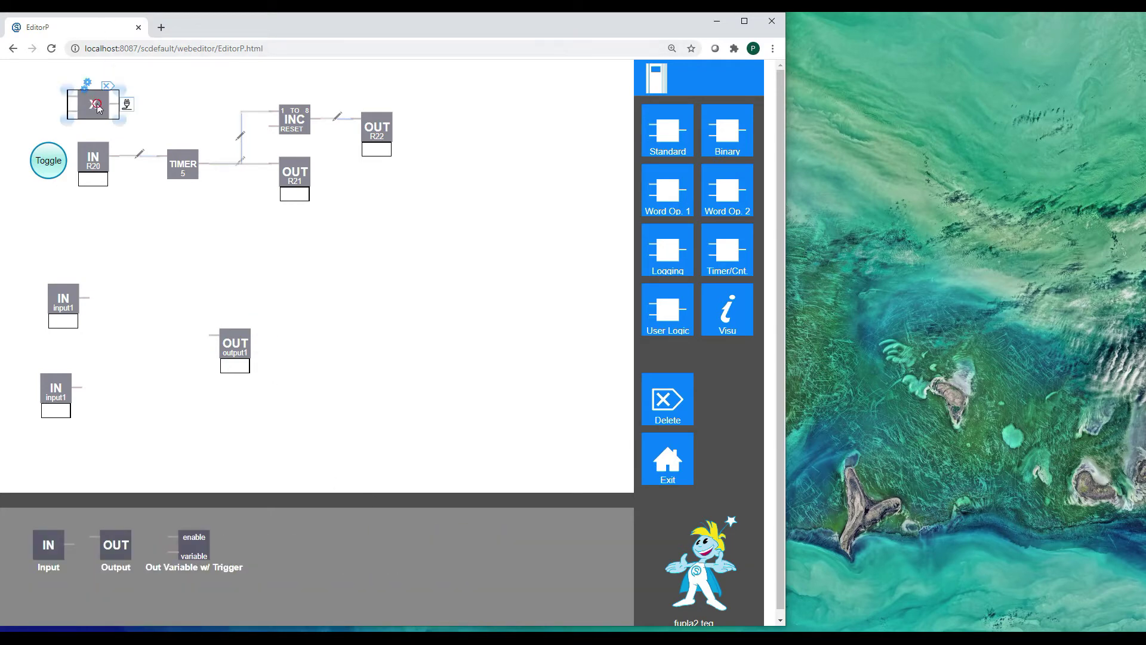
drag(125, 317, 141, 357)
- Wire both new Input blocks to the Multiply block and the Multiply block to the new Output block
click(63, 298)
click(96, 296)
drag(95, 304, 109, 329)
click(57, 389)
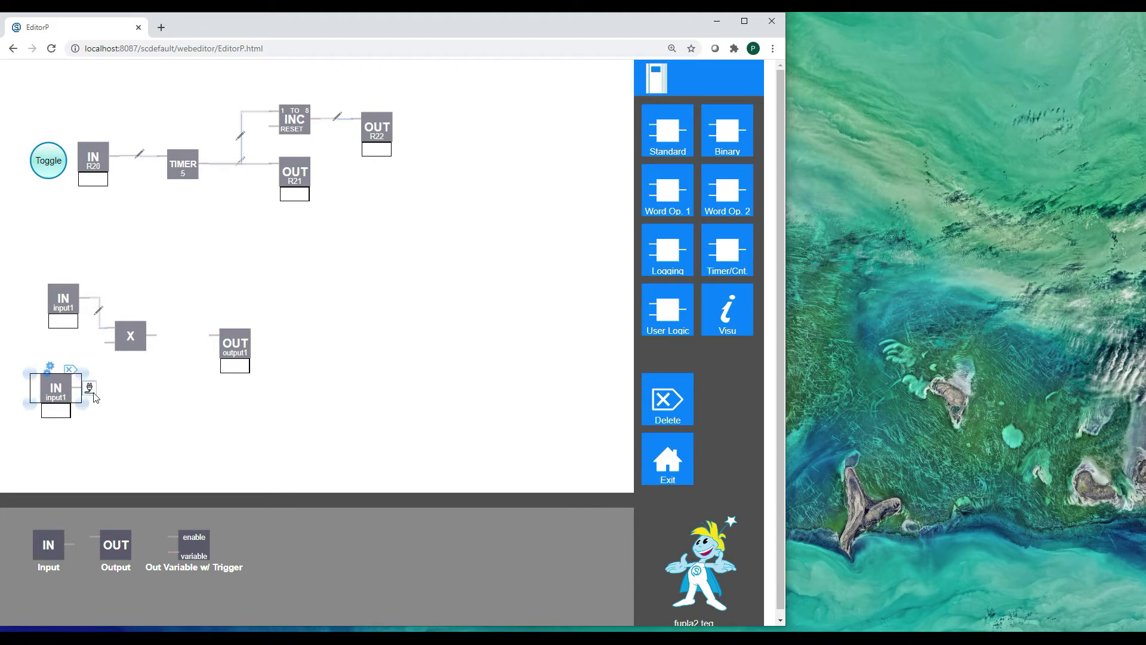
drag(89, 390, 219, 335)
click(139, 337)
- Assign variable R30 to the upper Multiply input and R31 to the lower one
click(72, 297)
click(57, 278)
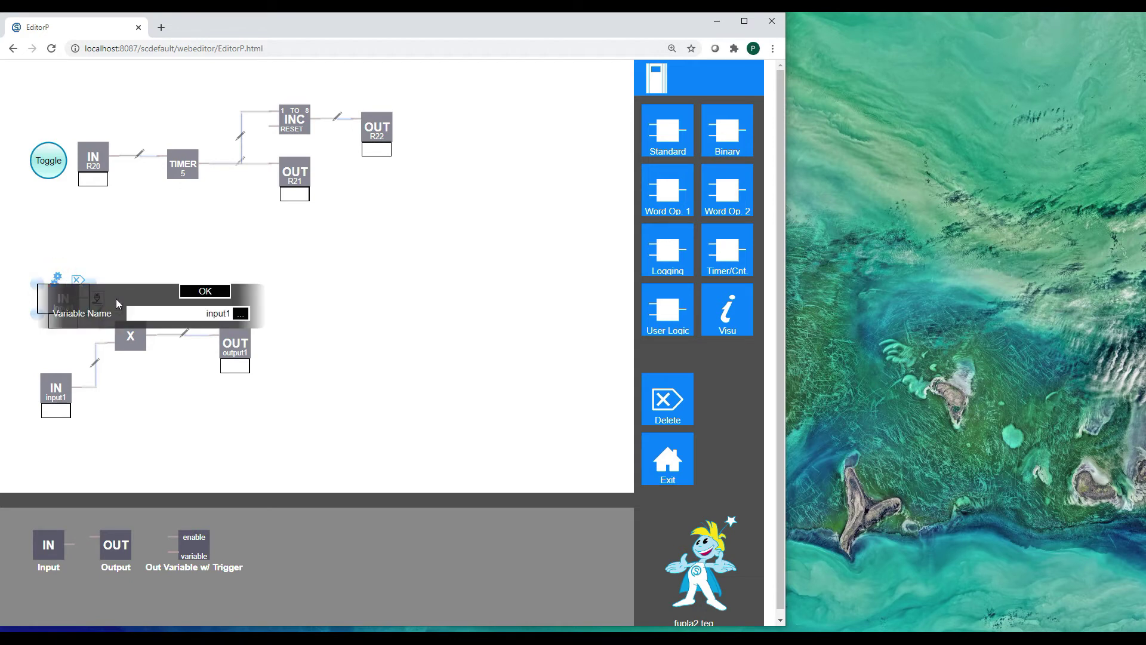
double_click(165, 314)
text(R30)
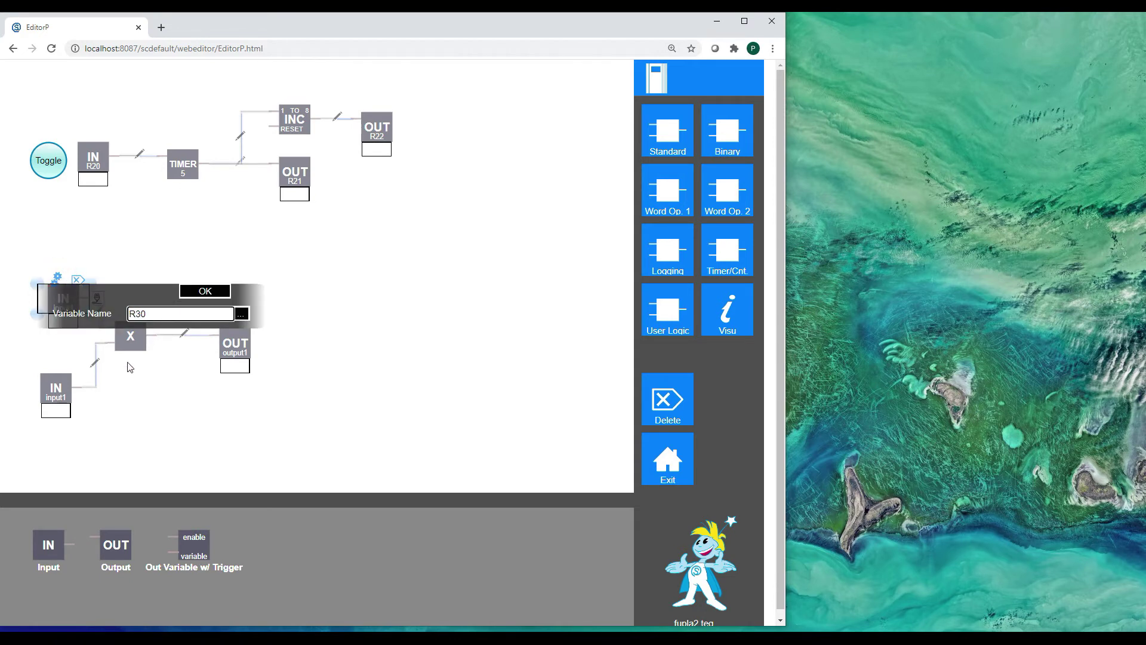
click(55, 384)
double_click(165, 406)
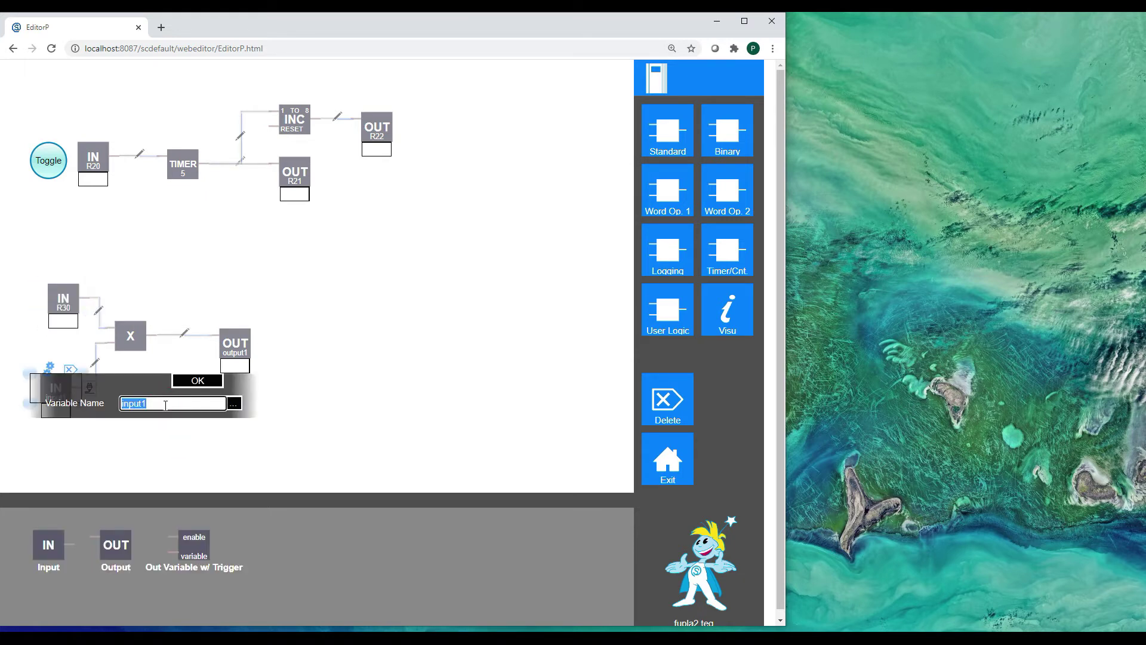
text(R31)
- Assign variable R32 to the Output block fed by the Multiply block
click(242, 342)
double_click(367, 357)
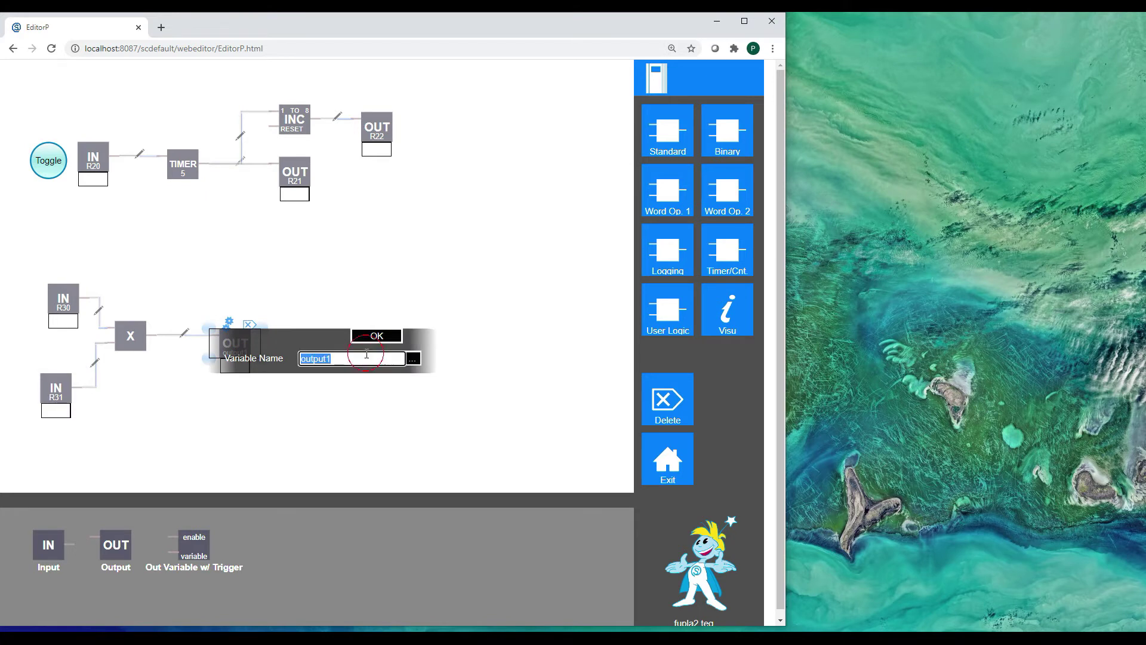
text(R32)
click(388, 338)
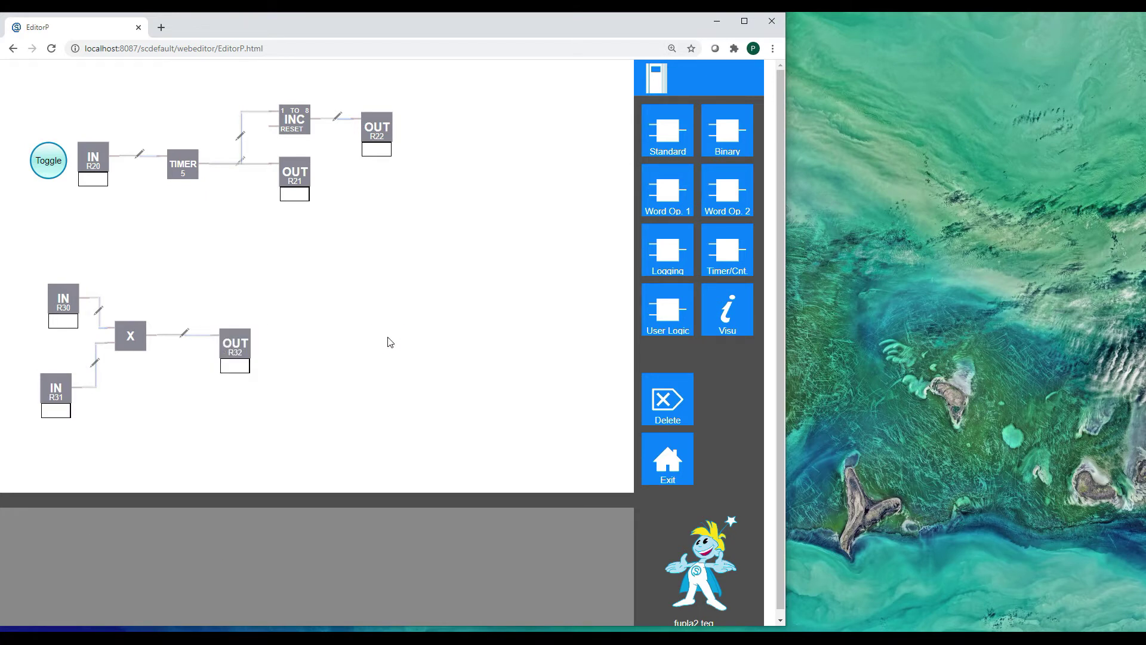
- Leave the view editor, build and download the fupla1 project, and start the debugger
click(657, 463)
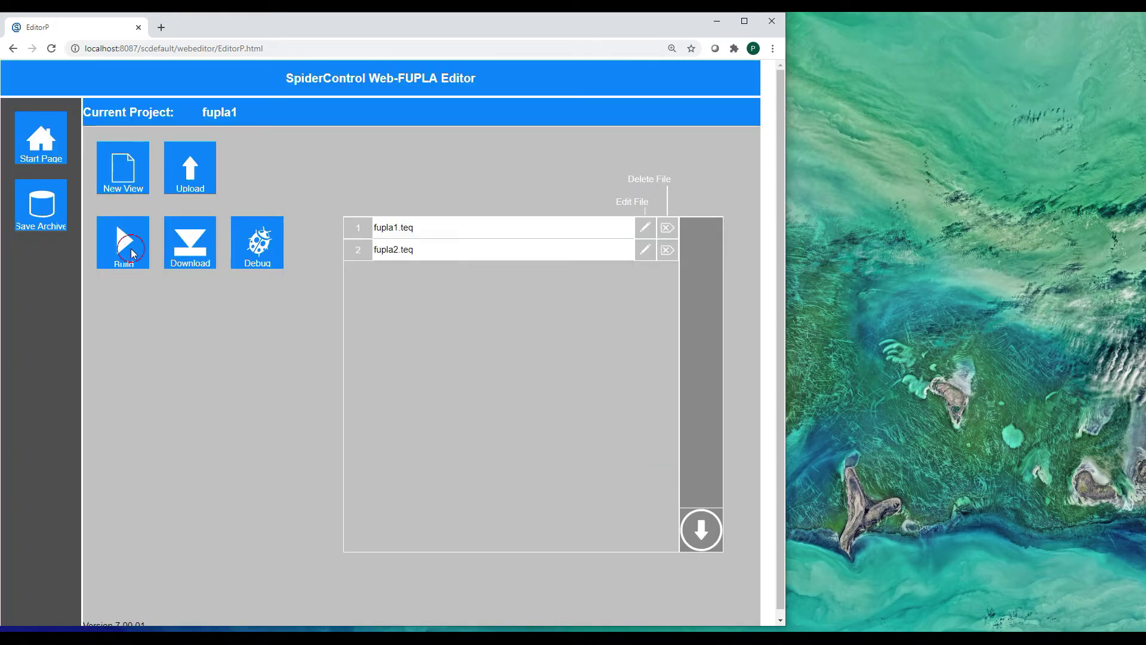
click(194, 257)
click(259, 249)
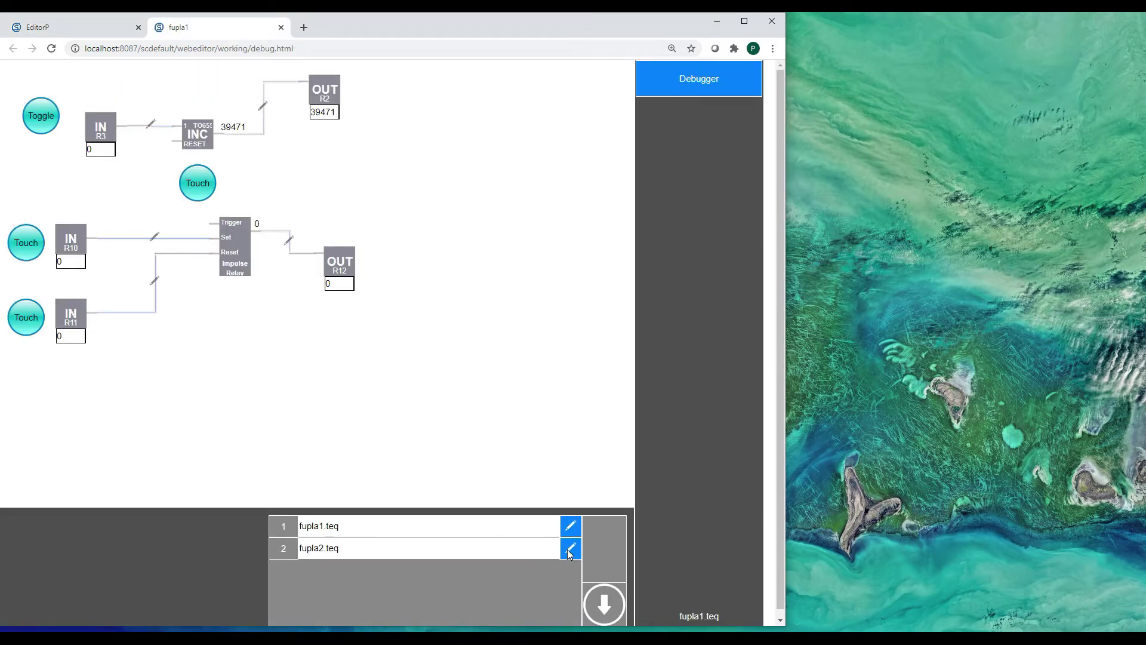
- Test the multiplication in fupla2.teq with R30 set to 2 and R31 set to 7, and close the debugger
click(569, 550)
click(65, 318)
text(3)
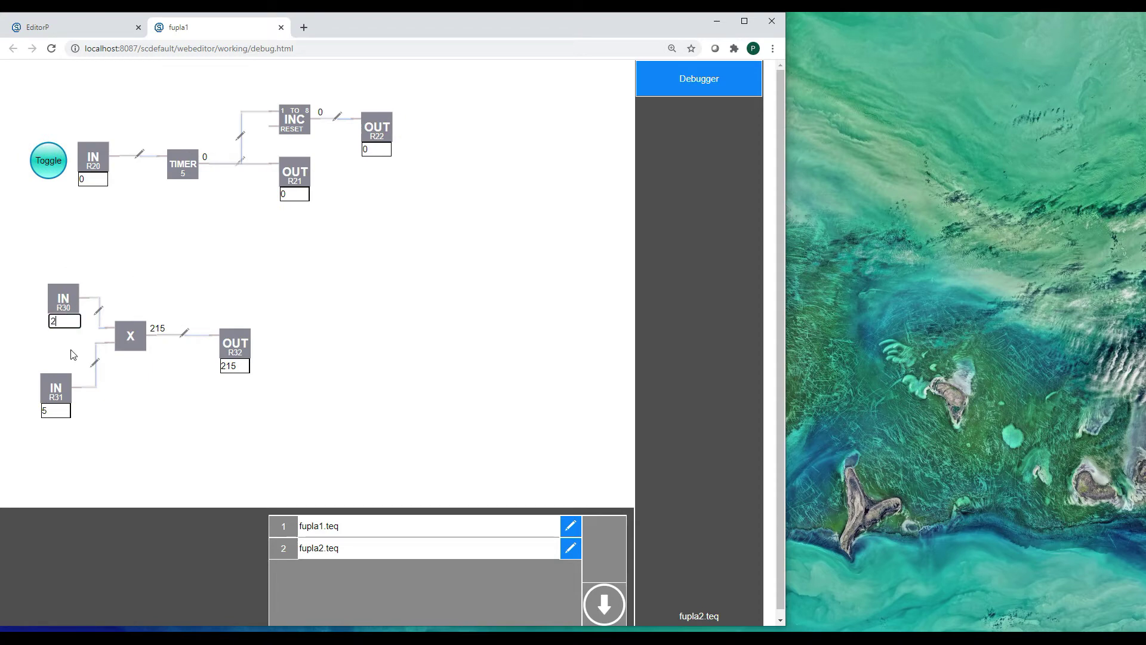
click(97, 370)
click(61, 412)
click(136, 391)
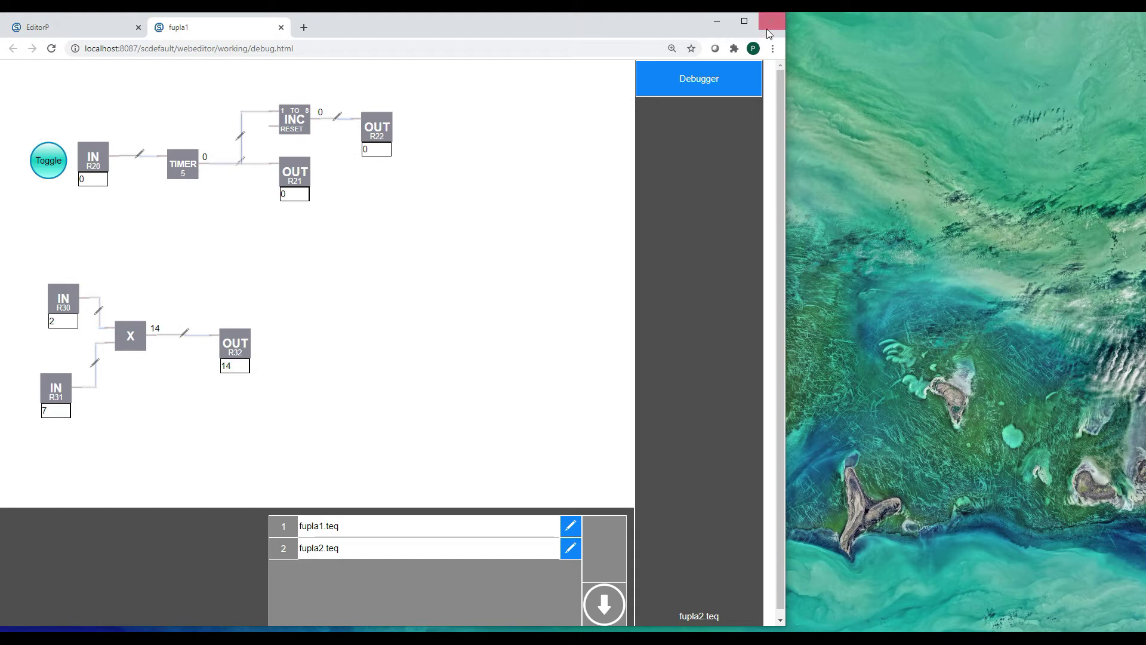
click(281, 28)
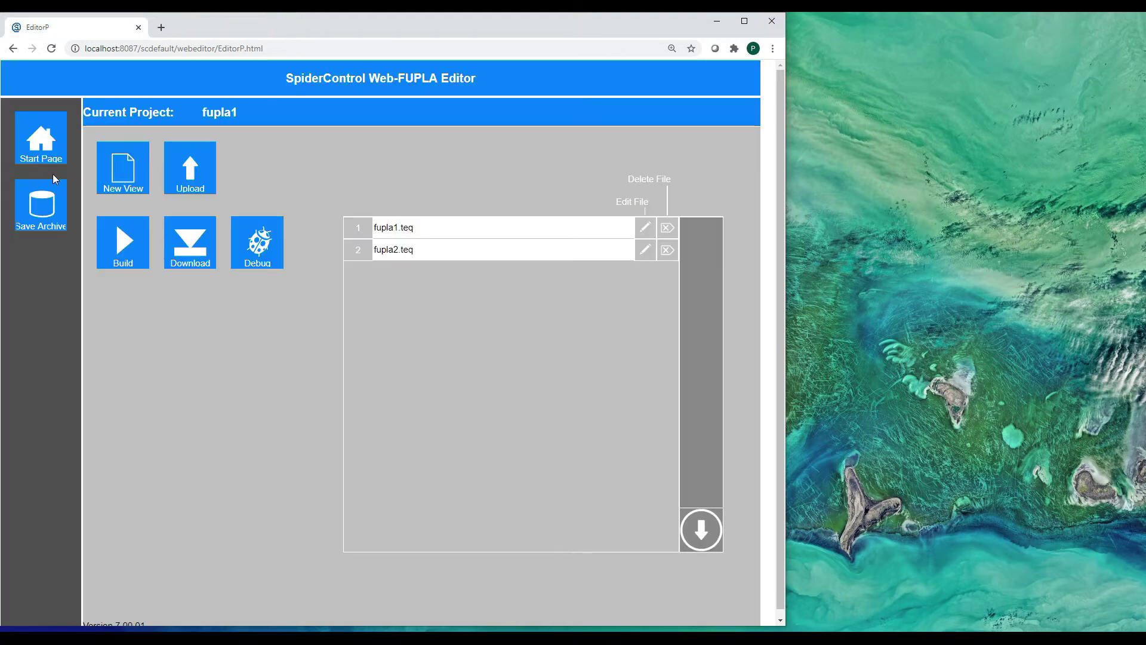
- Return to the start page, open the HMI editor and inspect view1.teq before leaving it
click(42, 146)
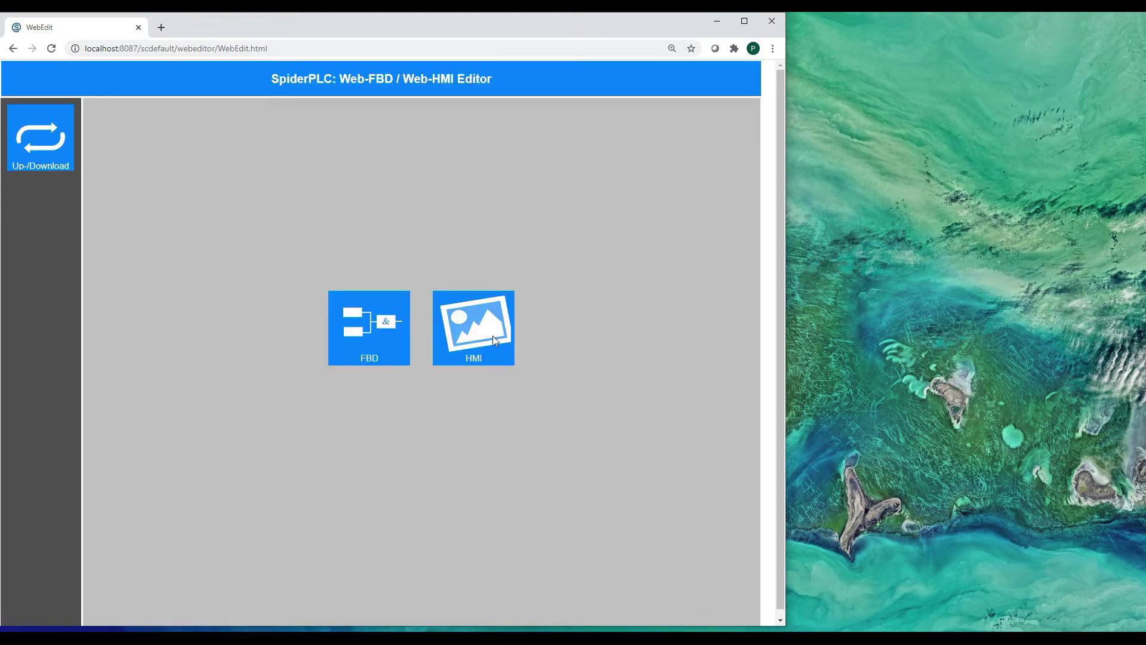
click(489, 328)
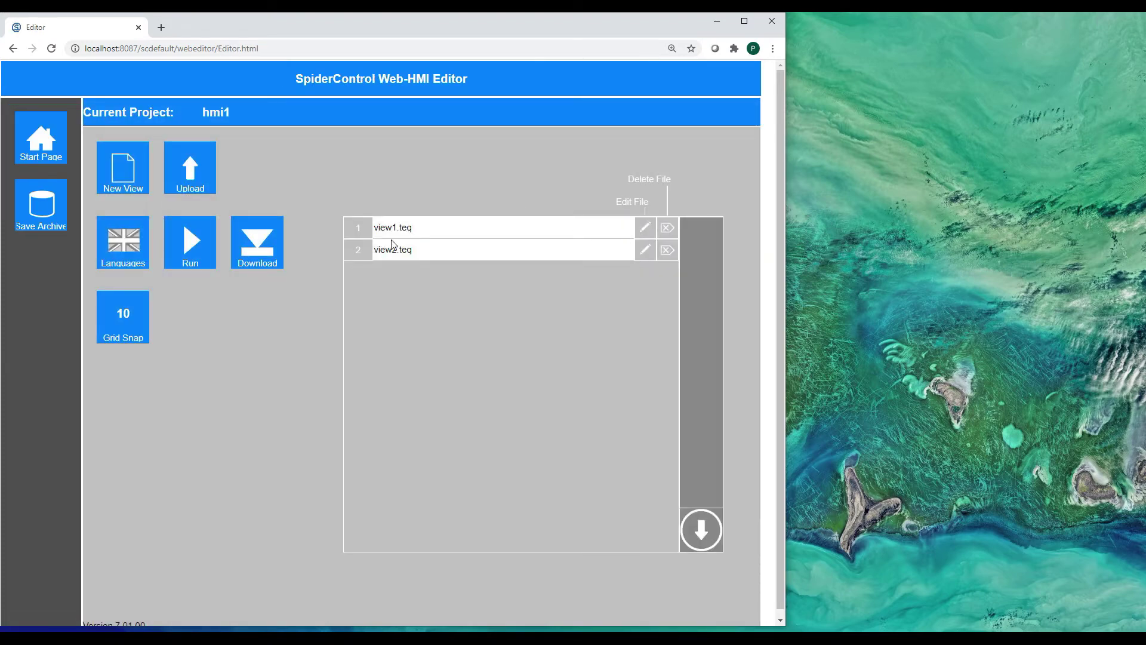
click(645, 229)
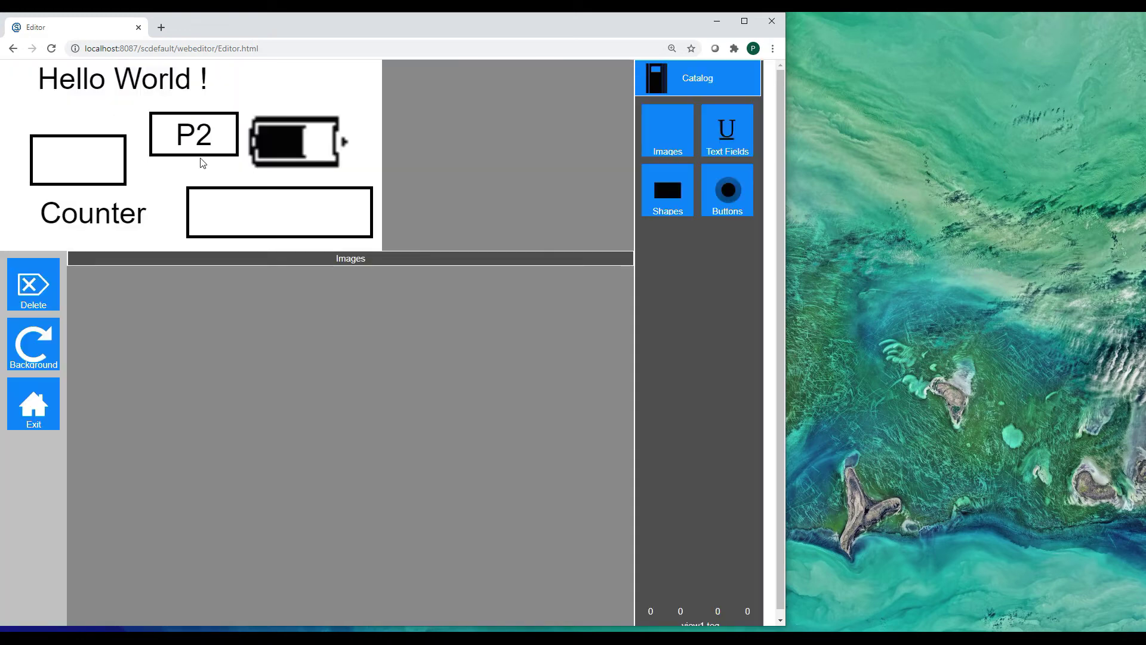
click(48, 400)
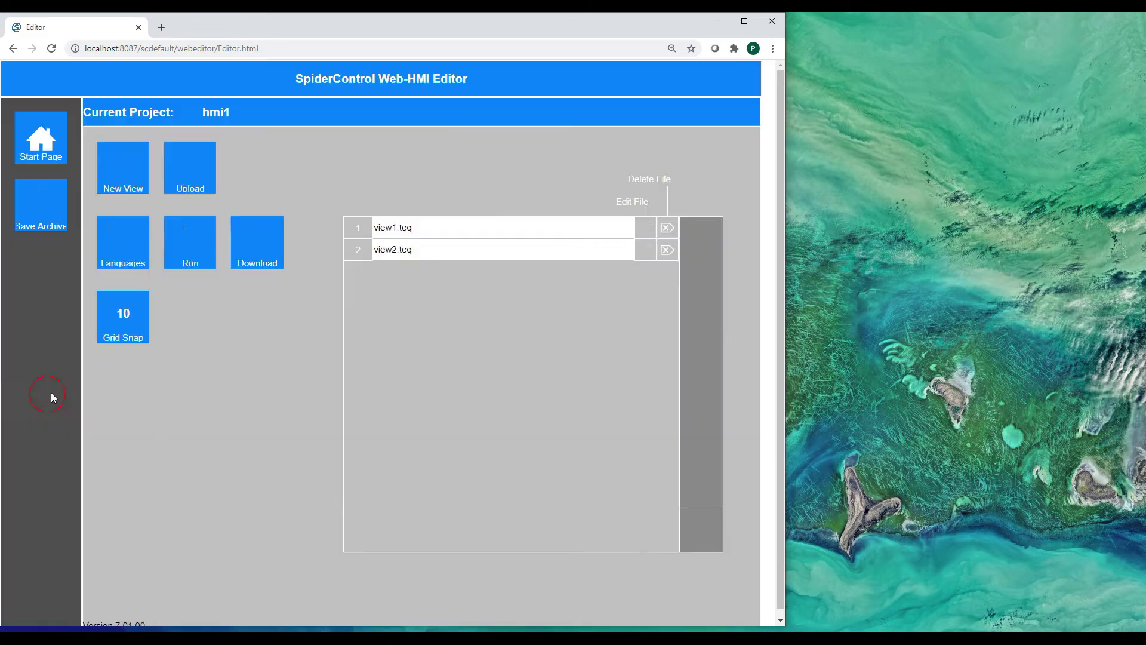
- Open view2.teq for editing and inspect the text and target settings of its Jump Page button
click(648, 254)
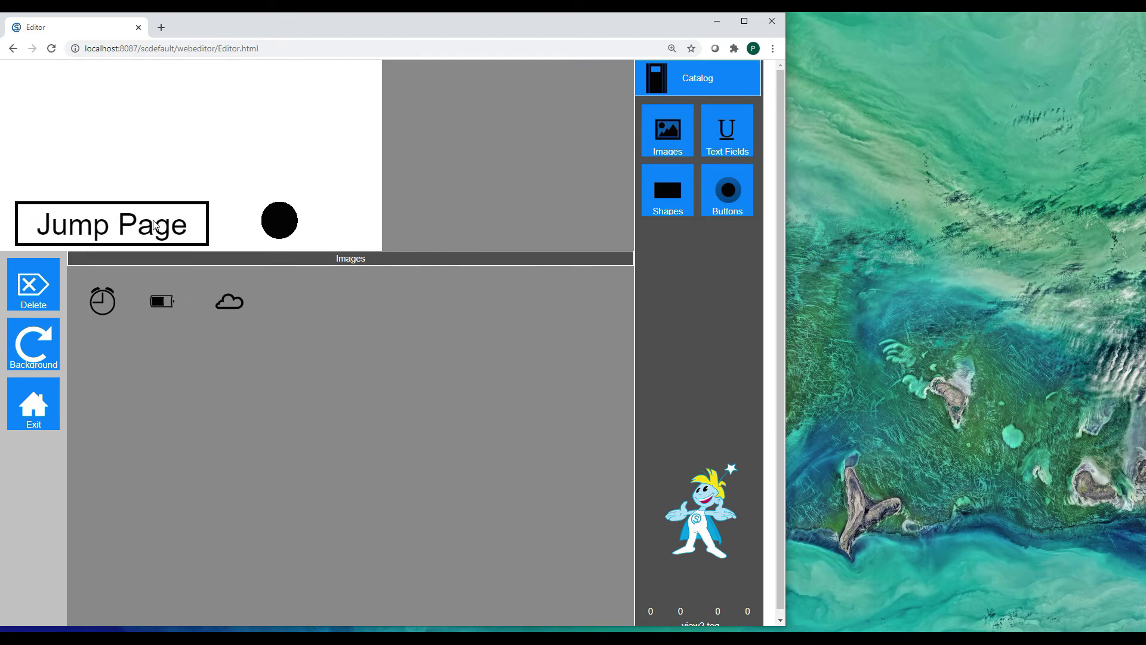
click(126, 224)
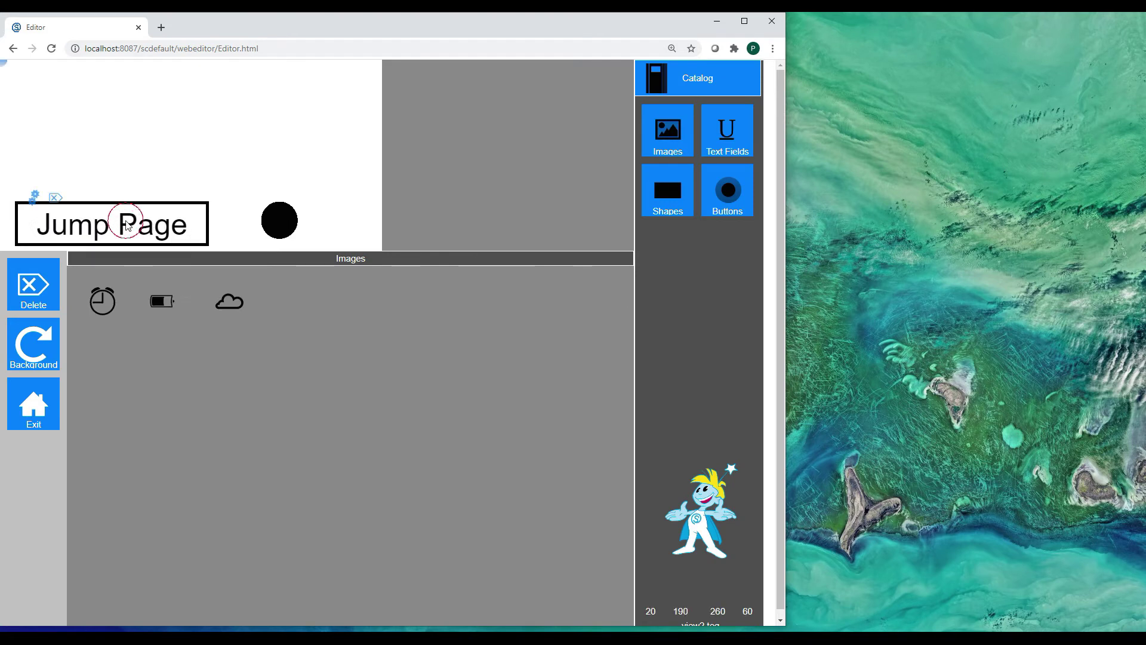
click(34, 196)
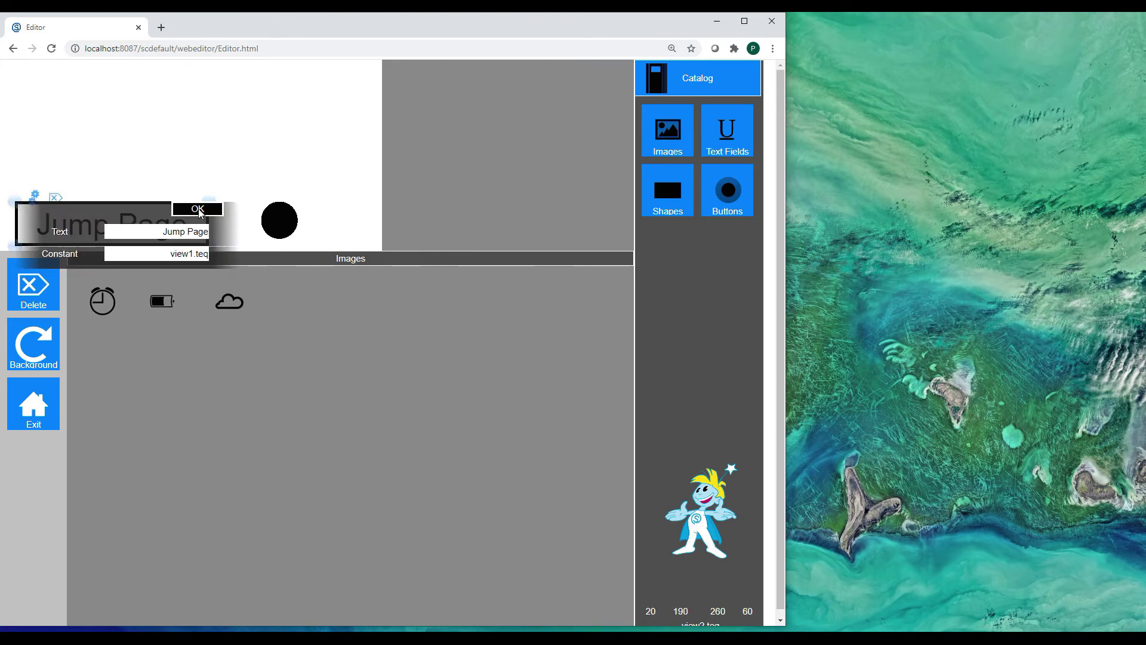
click(198, 210)
- Look through the HMI catalog's Images, Text Fields, Shapes and Buttons categories
click(678, 142)
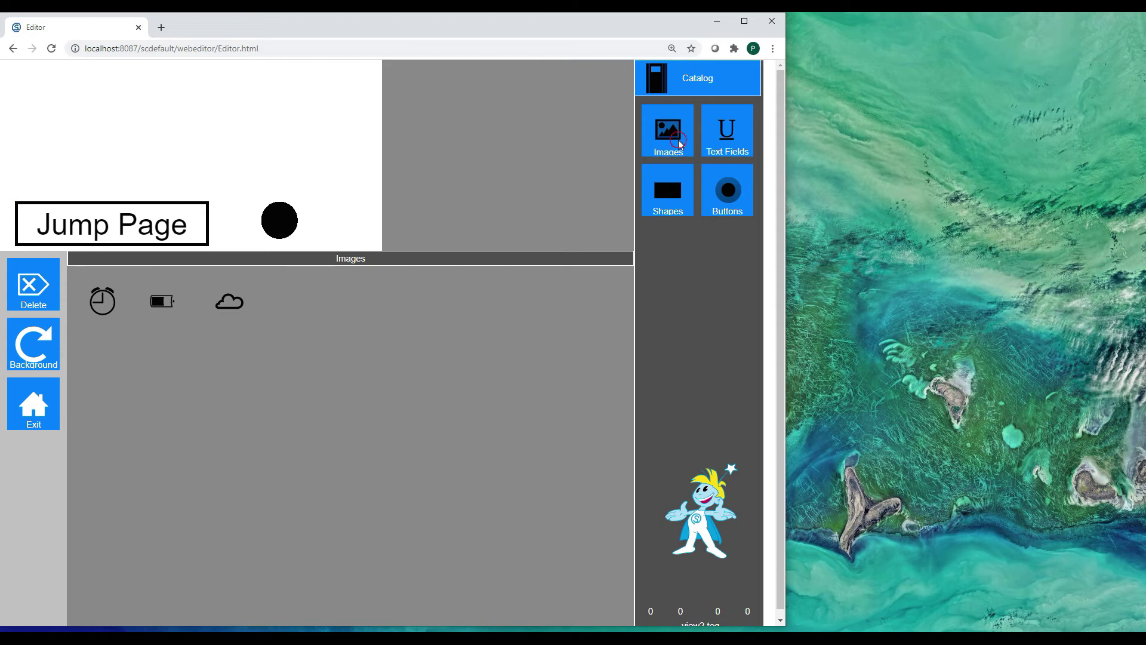
click(728, 129)
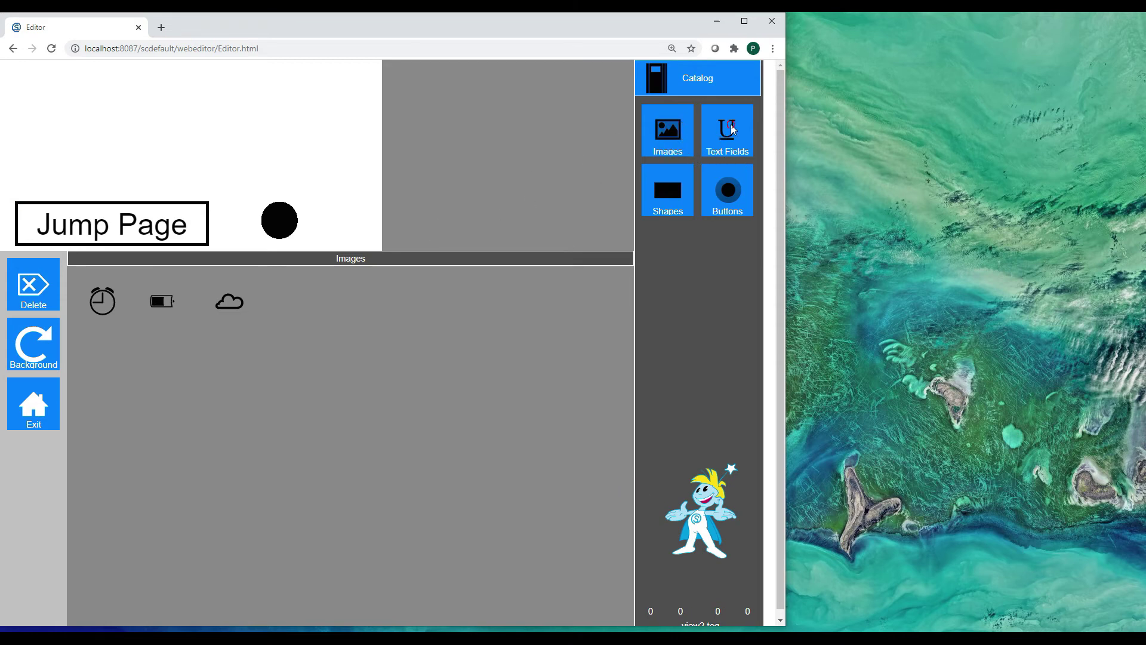
click(672, 194)
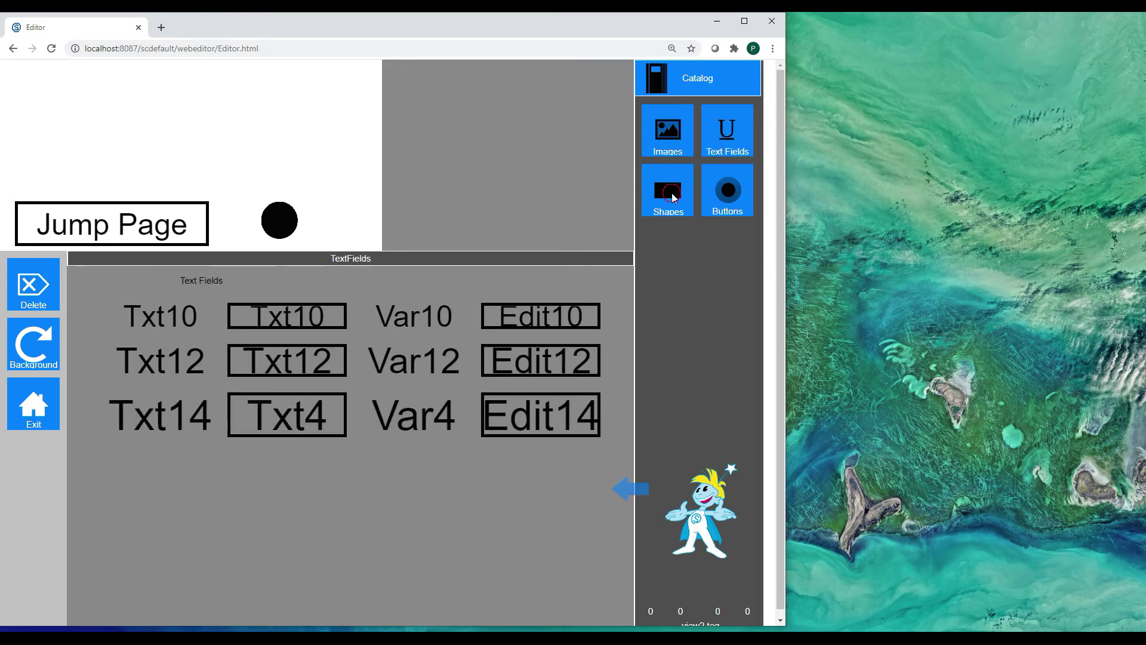
click(716, 195)
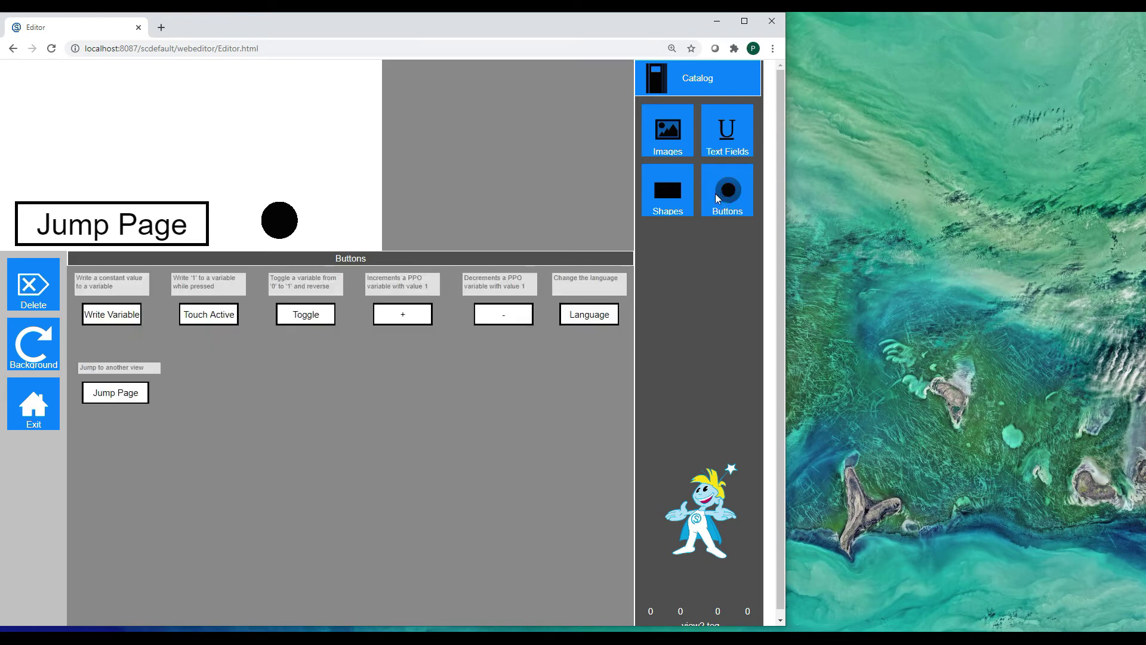
- Add three Edit14 text fields to the view and arrange two stacked above the Jump Page button and one beside them
click(725, 144)
click(493, 400)
drag(64, 95, 128, 110)
click(516, 424)
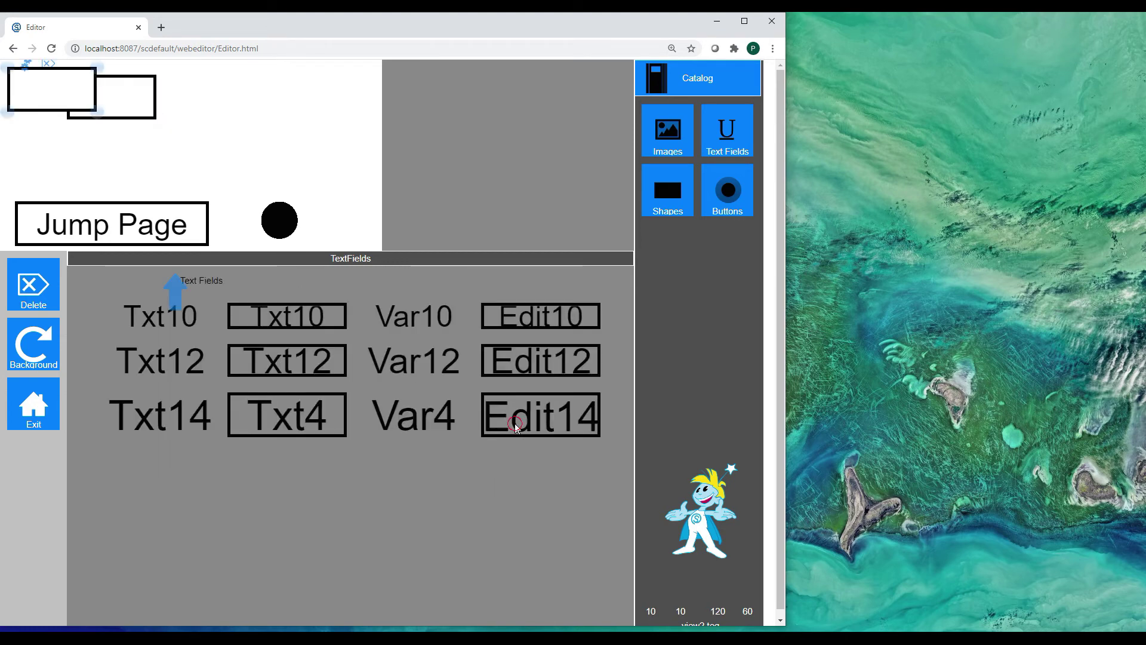
drag(71, 98, 232, 146)
drag(120, 95, 81, 110)
- Set the variable name of the upper stacked edit field to RT0.R30 and of the lower one to RT0.R31
click(71, 93)
double_click(80, 108)
click(175, 114)
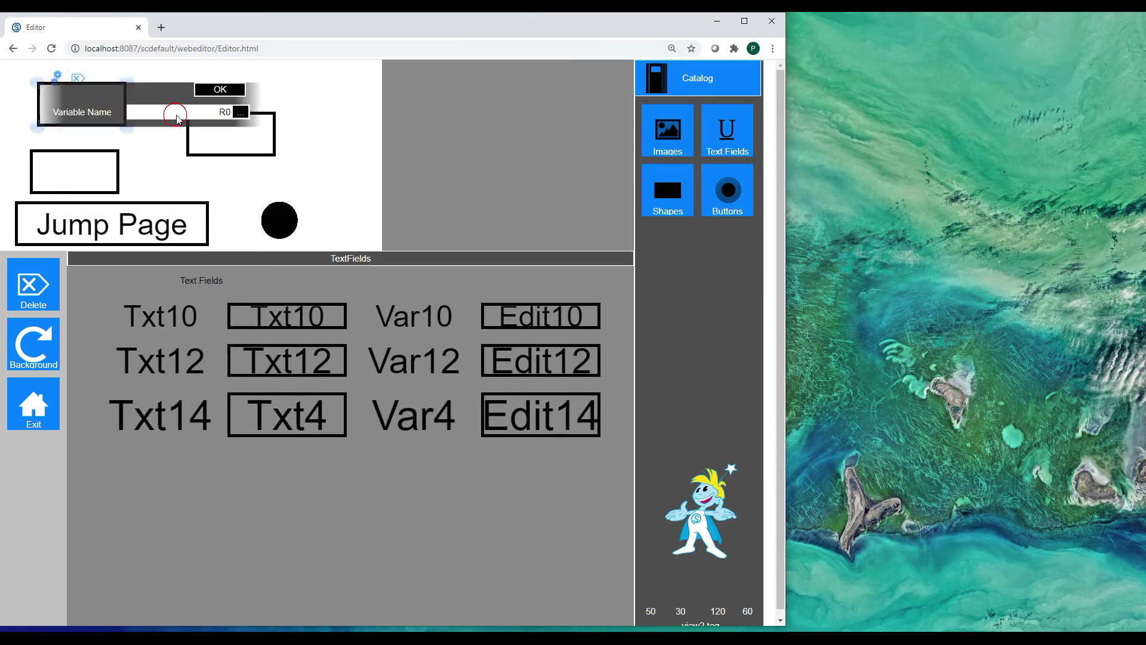
text(R30)
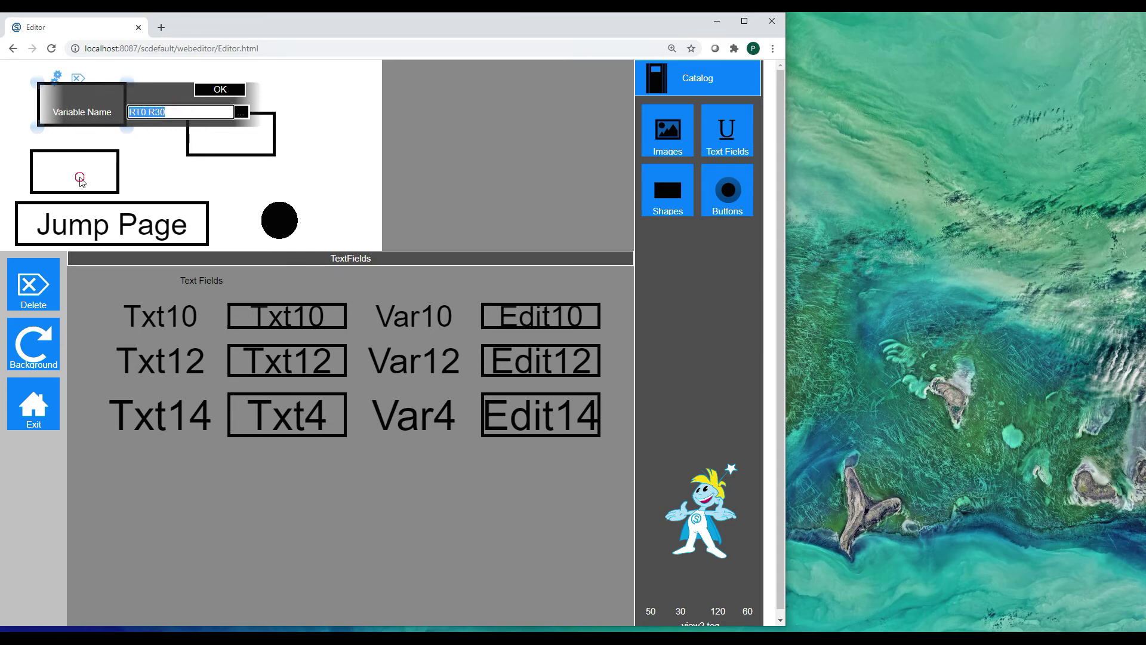
click(89, 156)
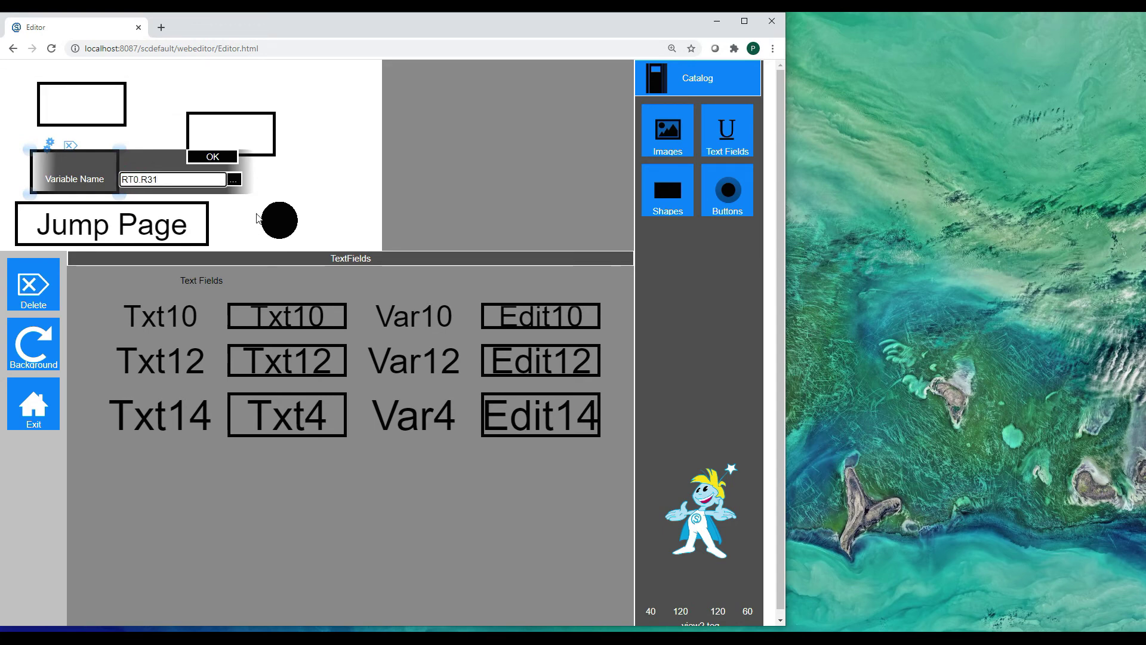
- Assign the multiplication result's register as the variable of the separate edit field, and exit the view
click(243, 145)
double_click(352, 143)
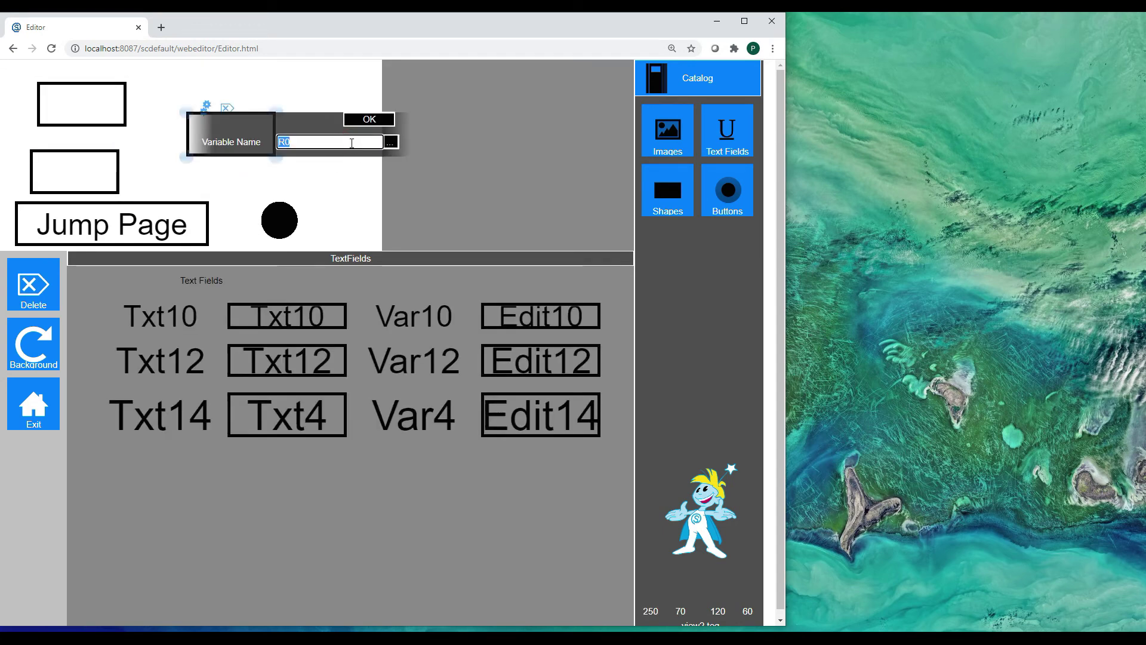
text(RT0.R30)
click(369, 120)
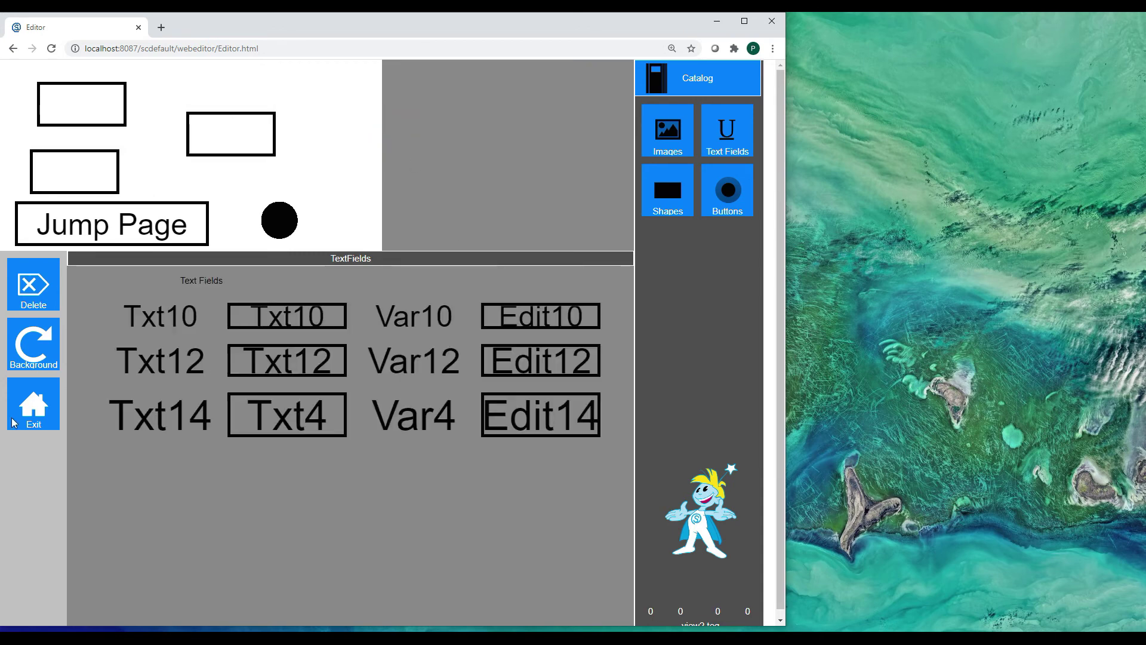
click(37, 415)
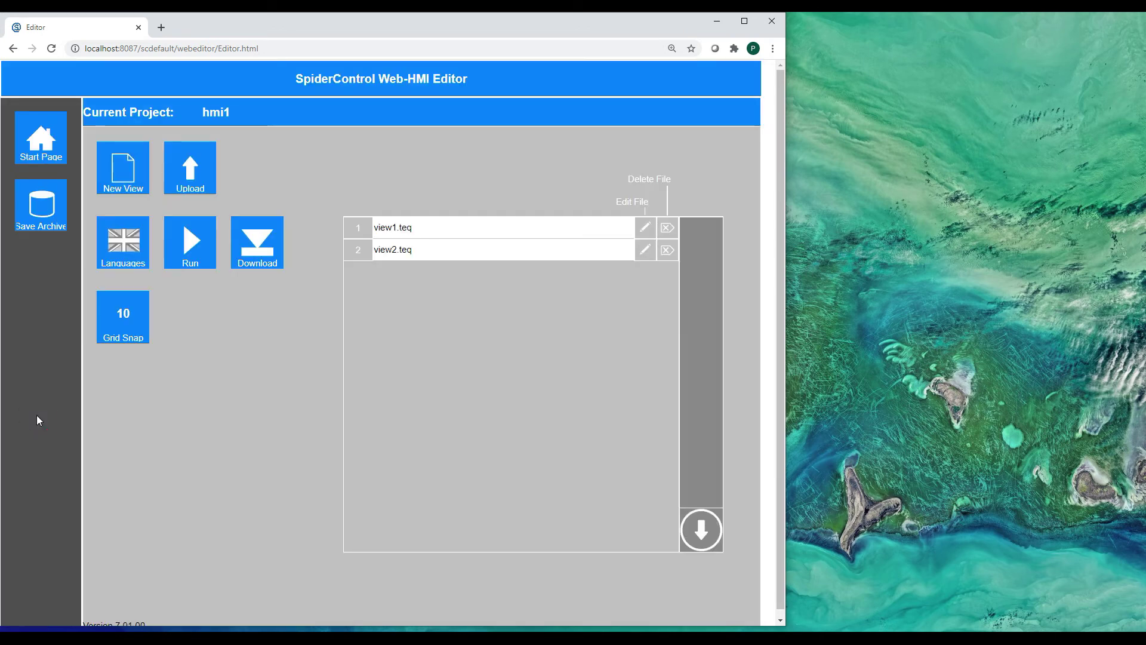
- Download the hmi1 project to the device and run it in a new browser tab
click(189, 246)
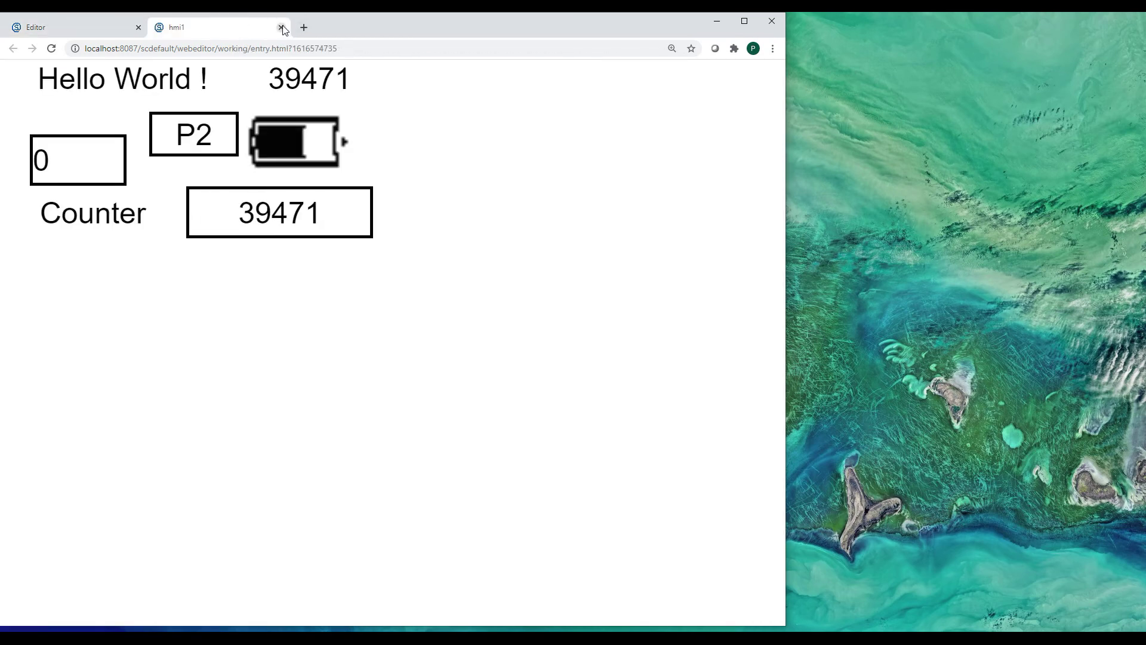
click(283, 28)
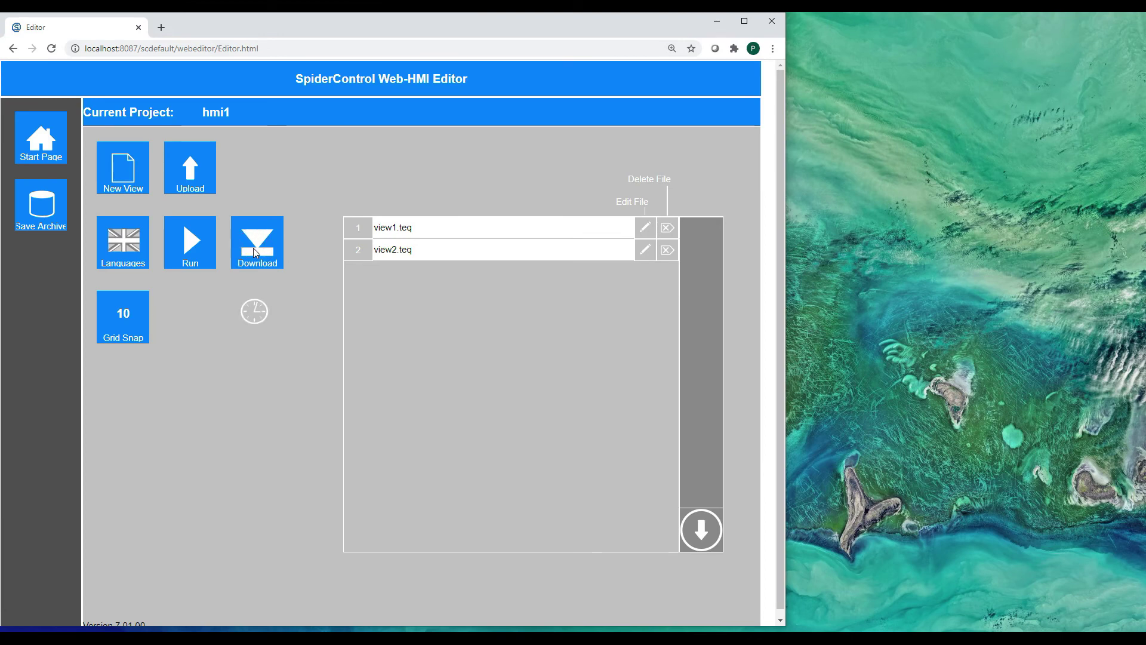
click(194, 253)
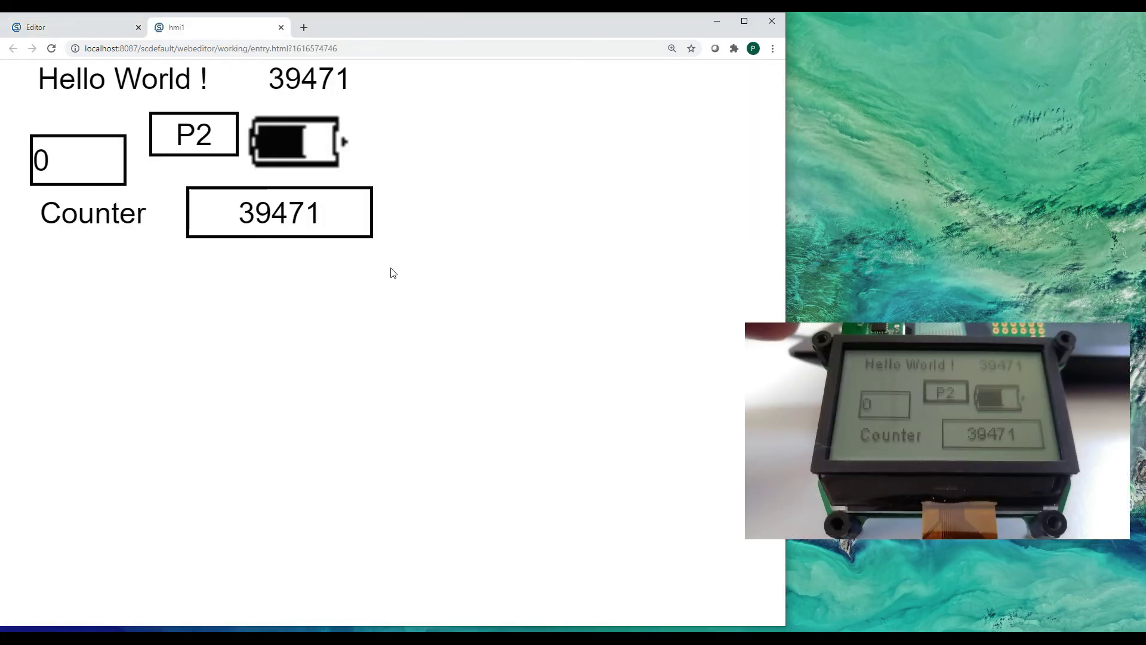
- Open the running HMI's second page, test the multiplication with 7 and 8 as factors, and return to the editor
click(197, 141)
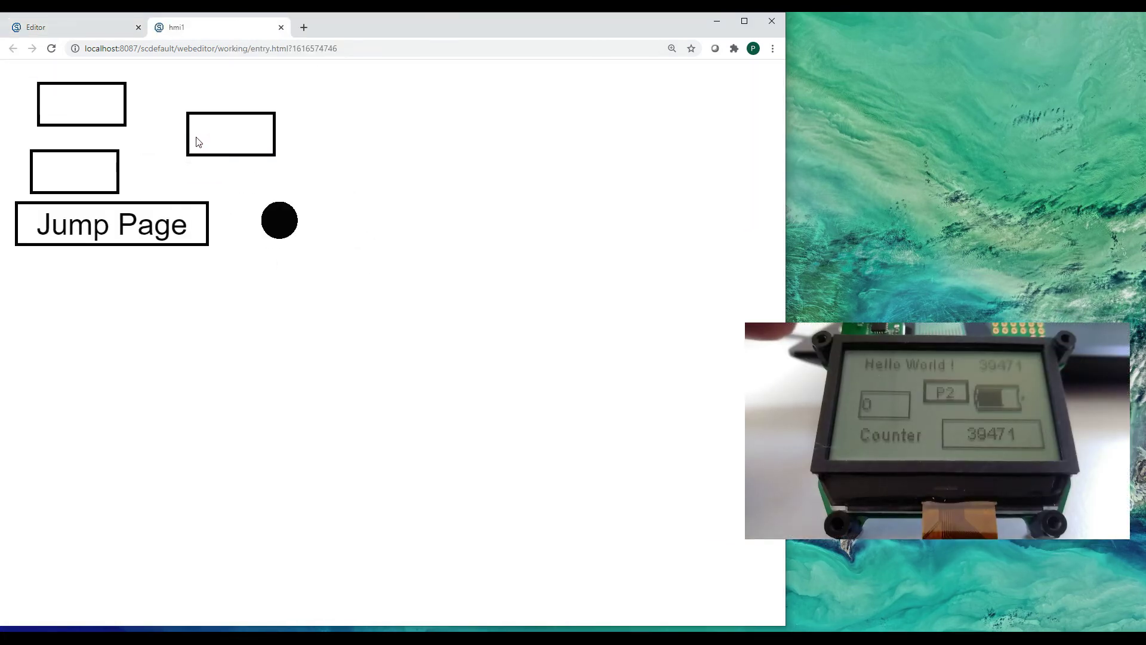
double_click(96, 114)
text(7)
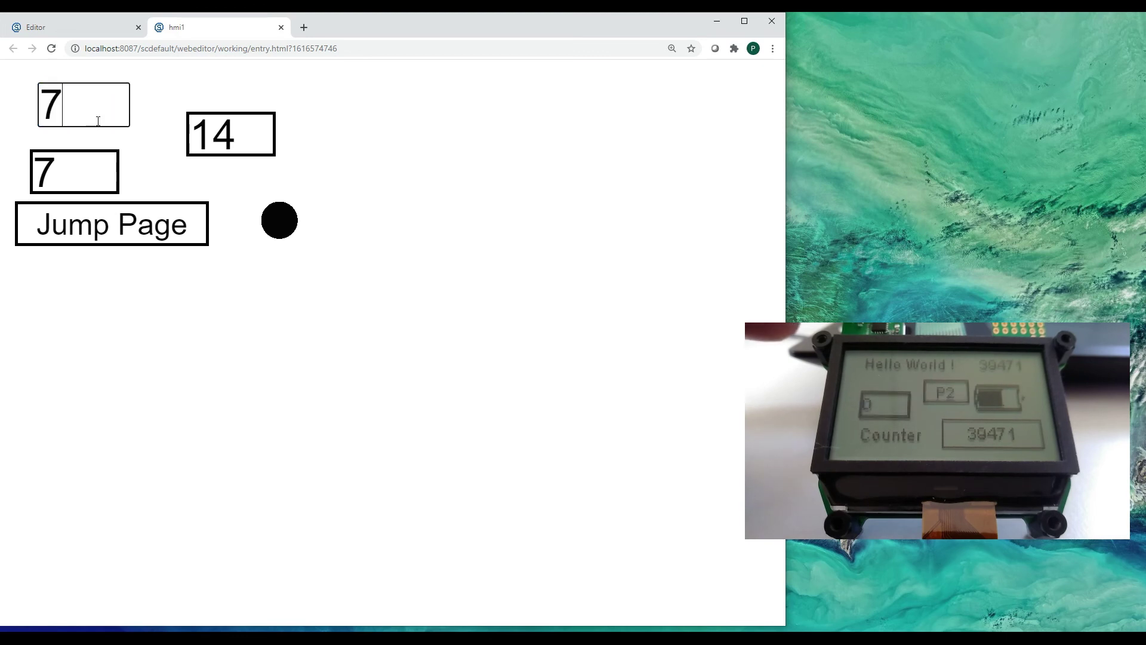
key(Return)
double_click(74, 169)
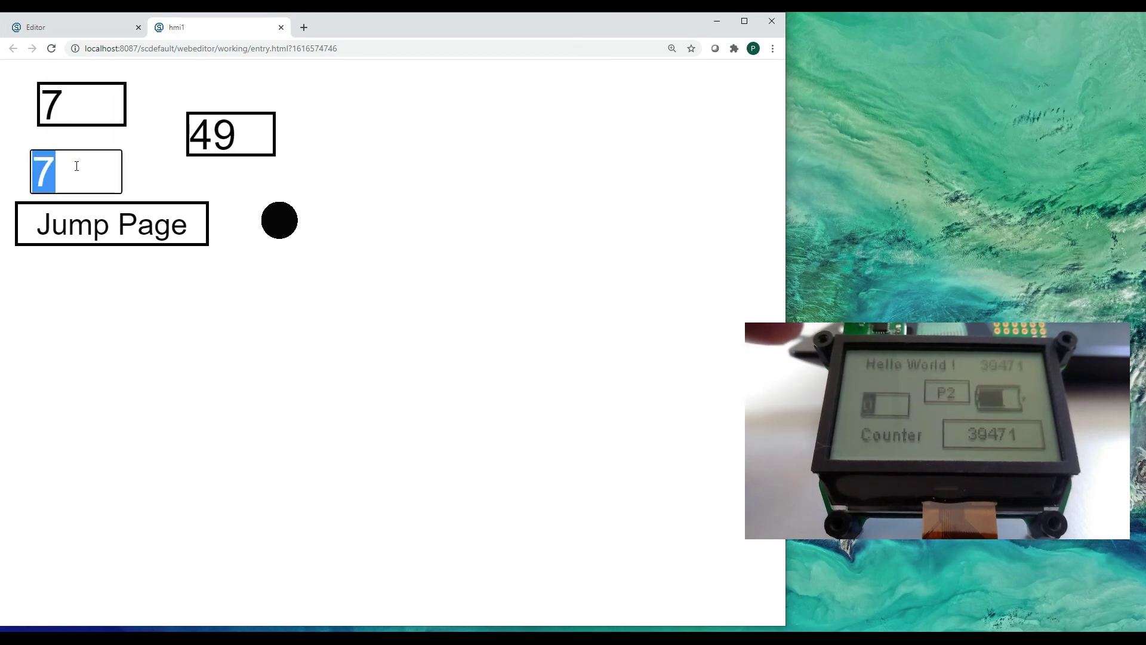
text(8)
click(145, 173)
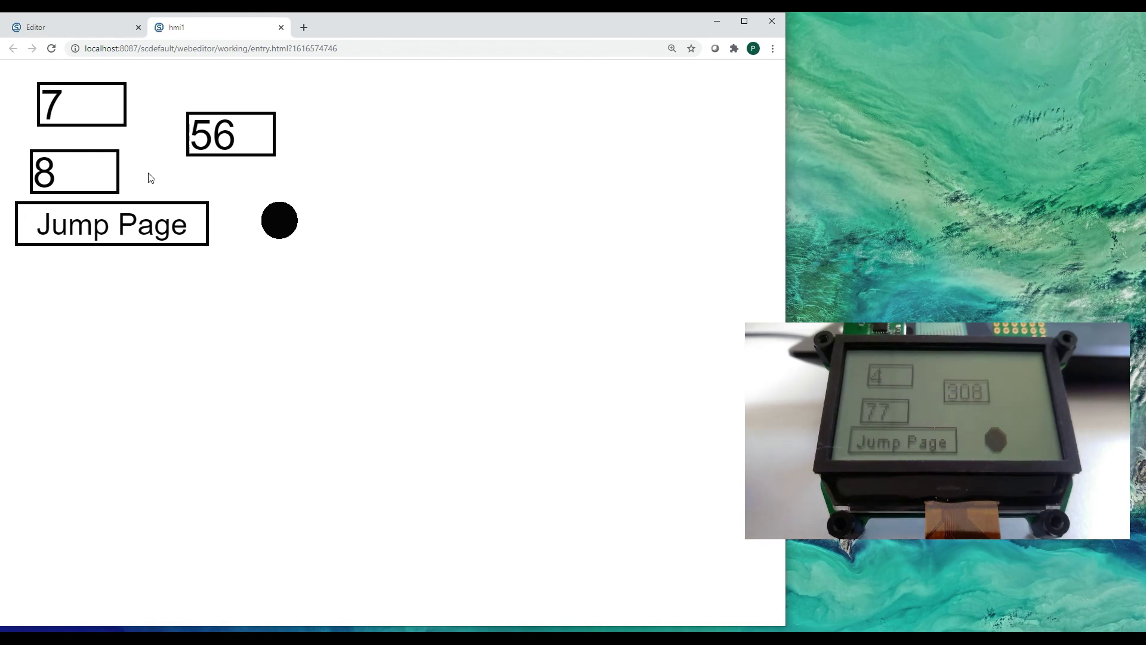
click(97, 25)
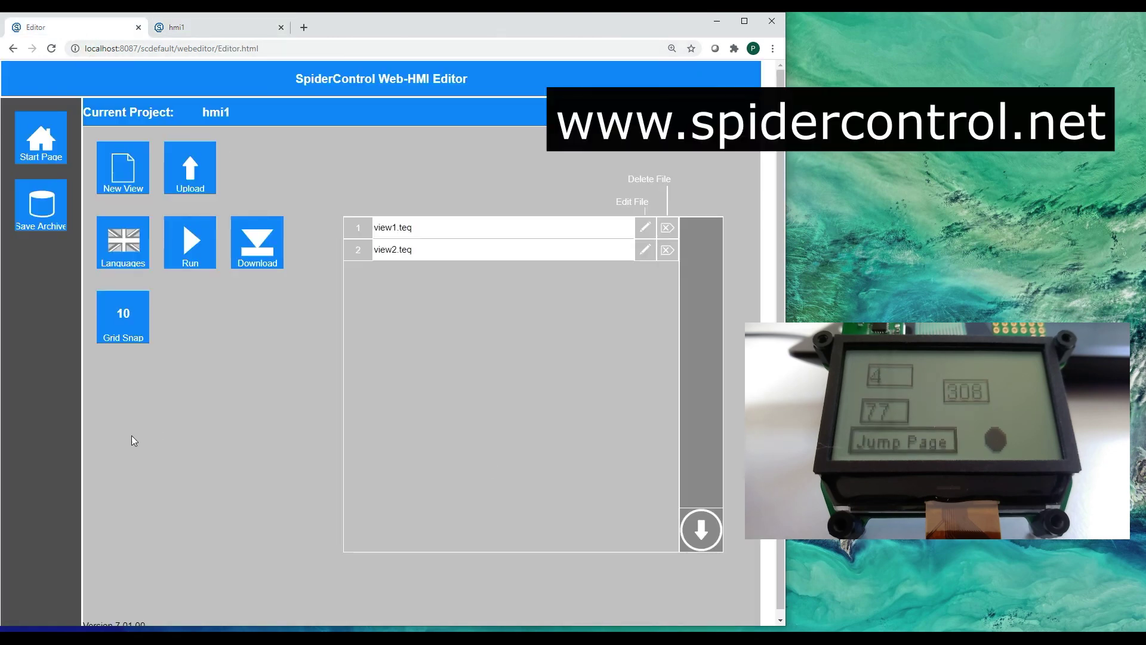